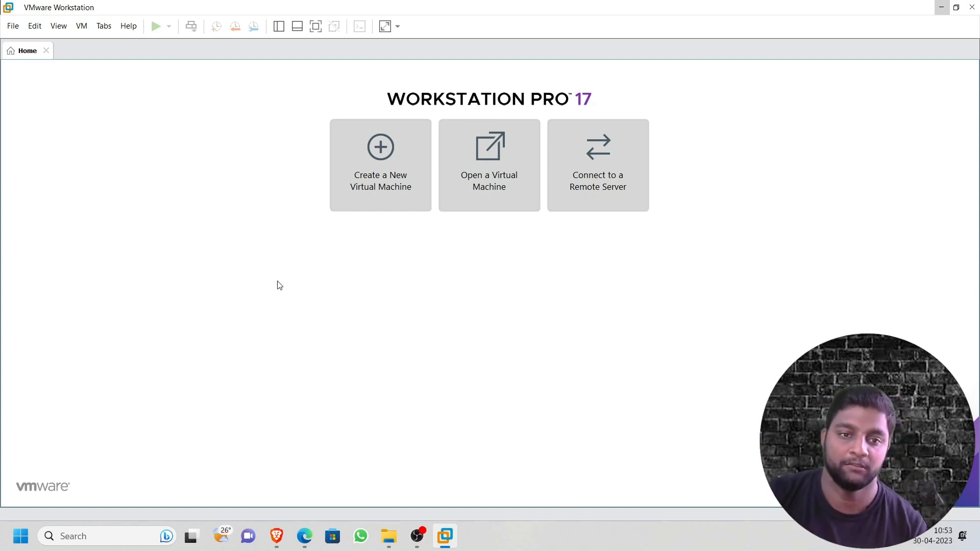
Step: Start a new virtual machine with the Typical configuration and choose to install from an installer disc image file (iso)
{"action": "left_click", "coordinate": [391, 168]}
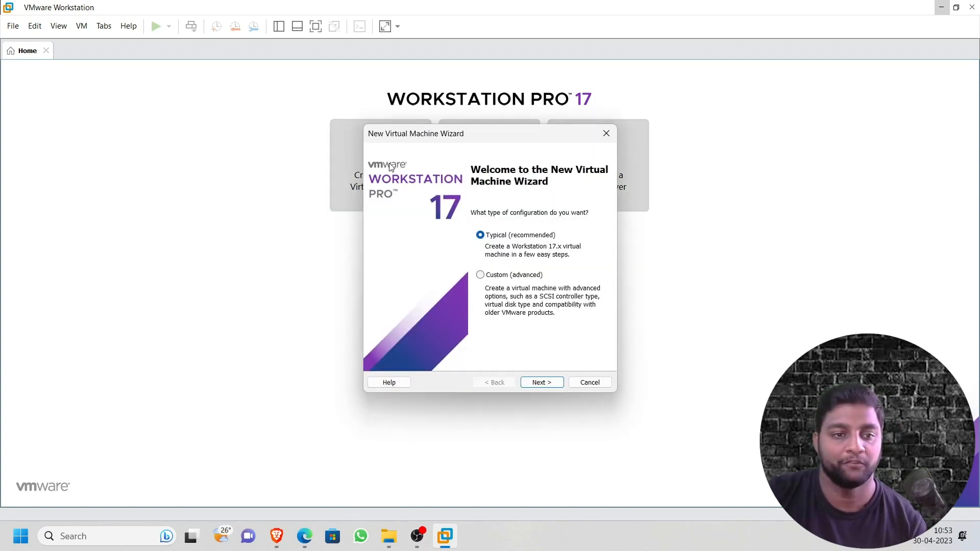
{"action": "left_click", "coordinate": [538, 384]}
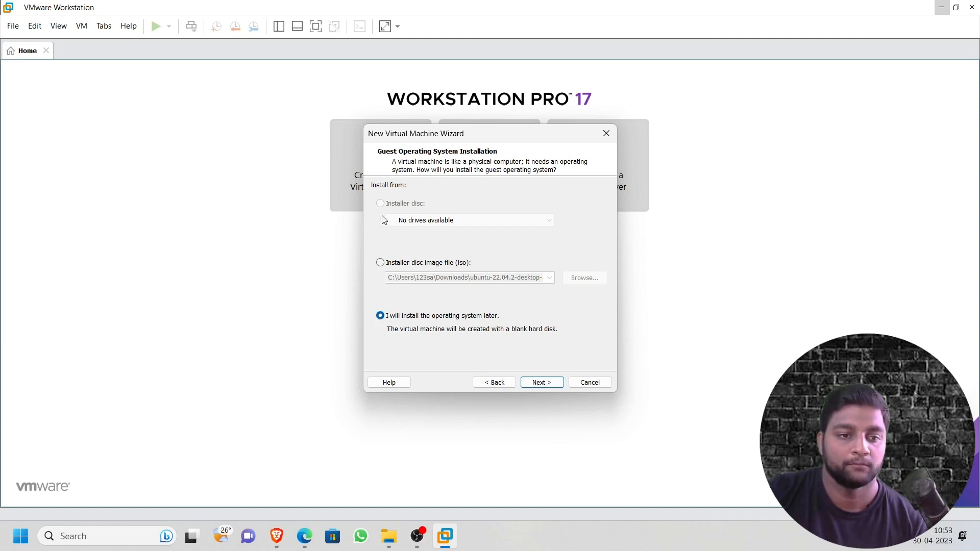
{"action": "left_click", "coordinate": [380, 263]}
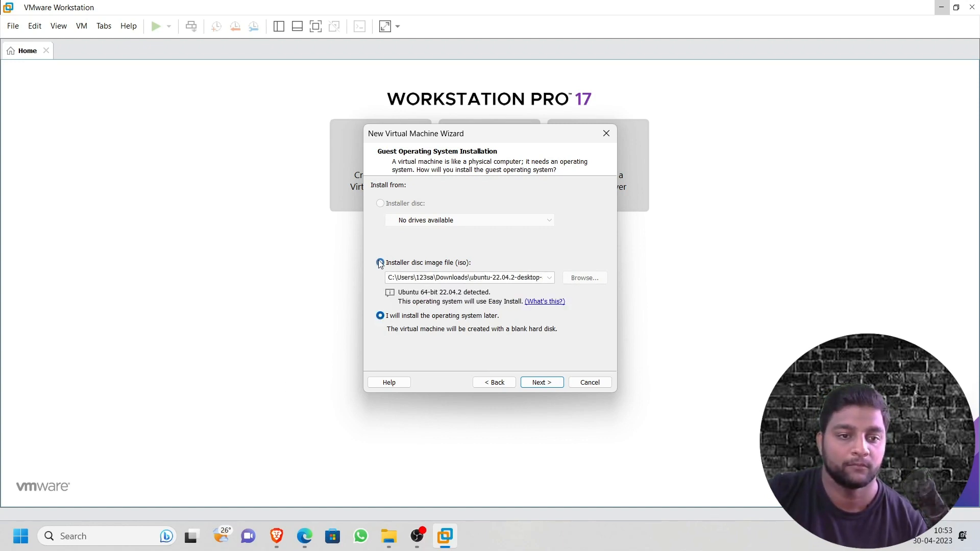
Step: Browse to the os folder on Local Disk (C:) and select the datlinux-1.0.1-lxqt-desktop-amd64 disc image
{"action": "left_click", "coordinate": [582, 278]}
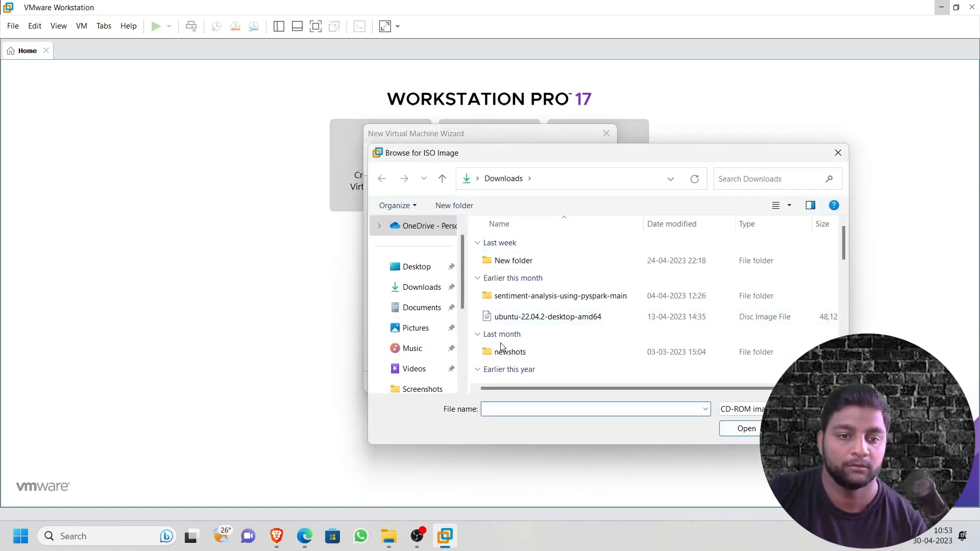
{"action": "scroll", "coordinate": [406, 367], "scroll_direction": "down", "scroll_amount": 3}
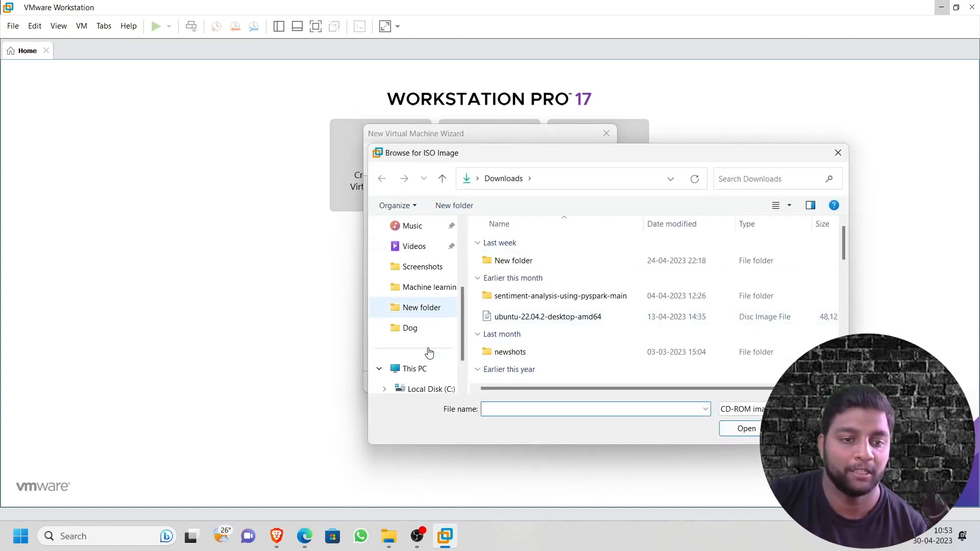
{"action": "left_click", "coordinate": [411, 389]}
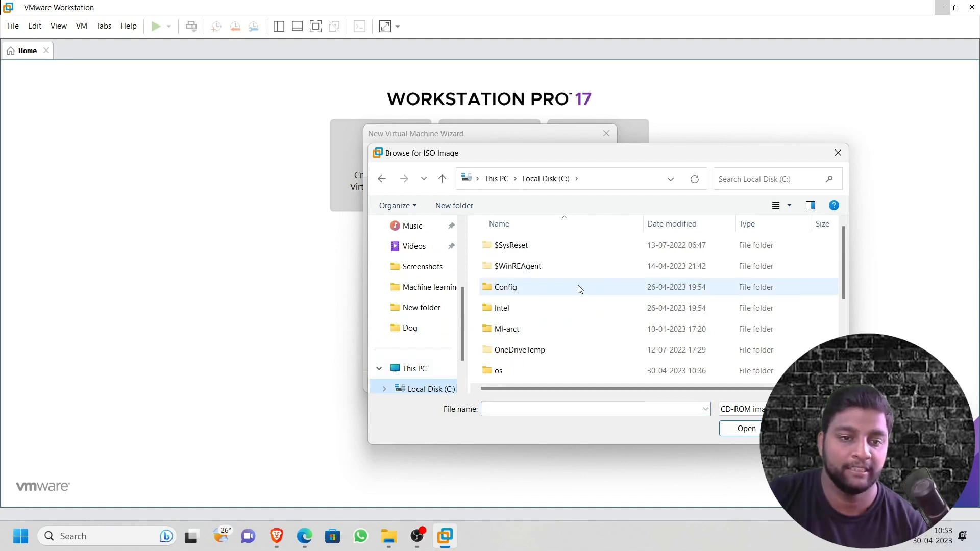
{"action": "double_click", "coordinate": [500, 371]}
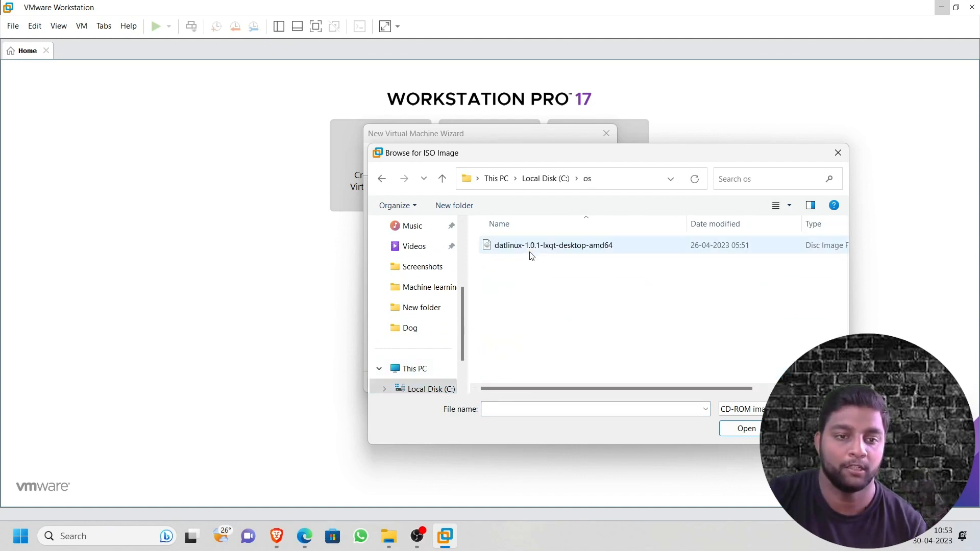
{"action": "left_click", "coordinate": [531, 247]}
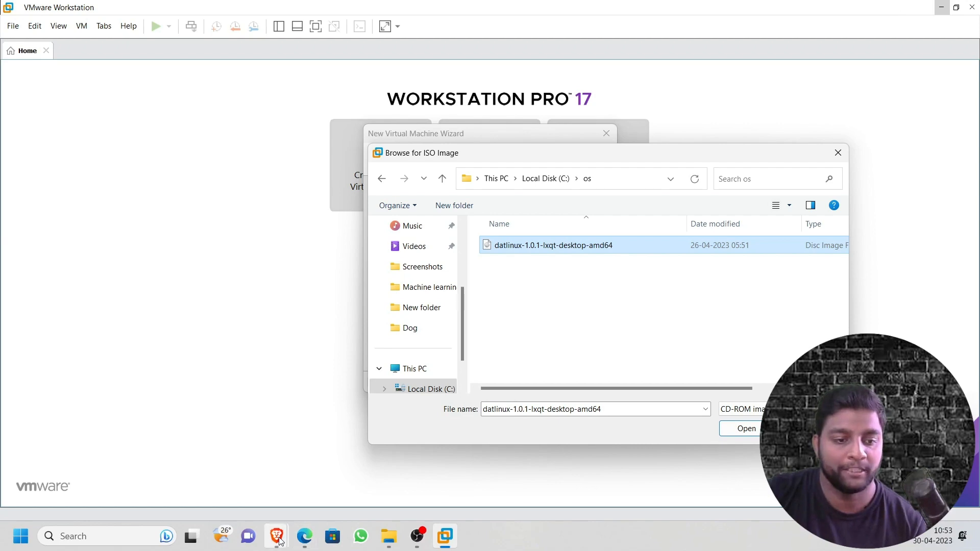
Step: Switch to the Brave browser, open the DAT Linux download page in a new tab and examine its installation system specs
{"action": "mouse_move", "coordinate": [278, 540]}
{"action": "left_click", "coordinate": [394, 470]}
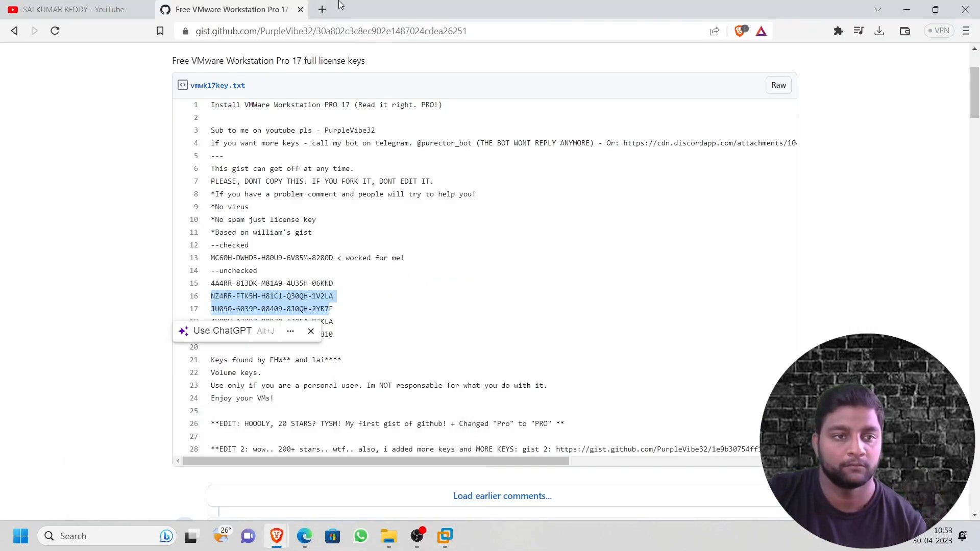
{"action": "left_click", "coordinate": [322, 9]}
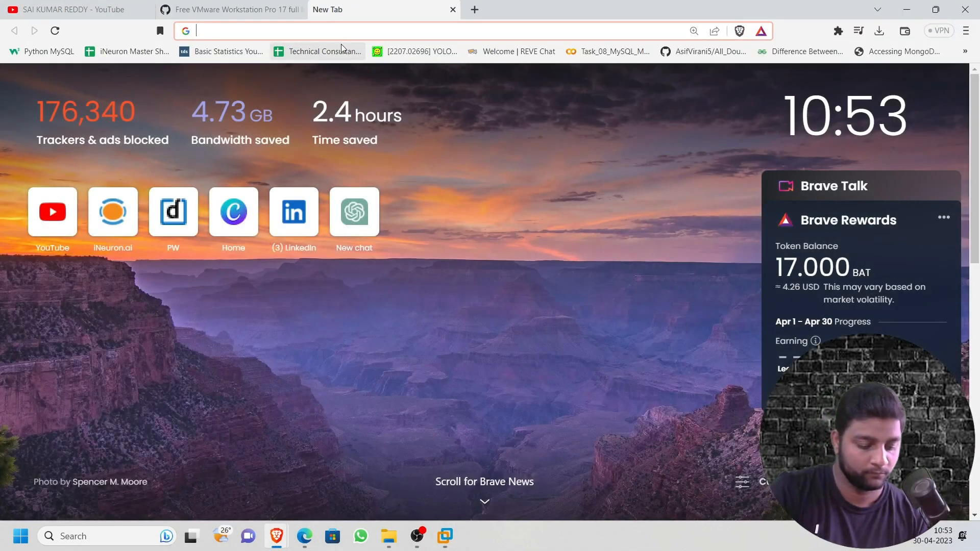
{"action": "type", "text": "dat"}
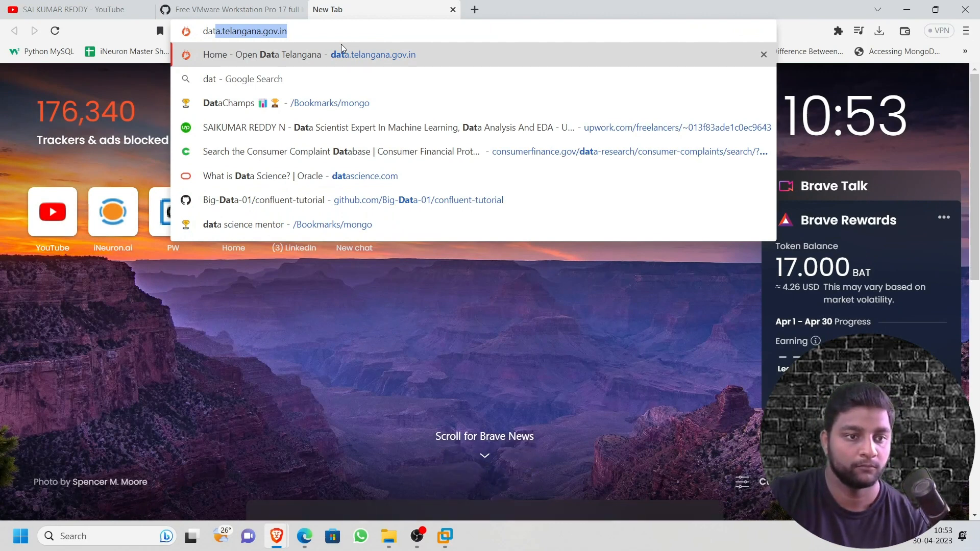
{"action": "type", "text": " lin"}
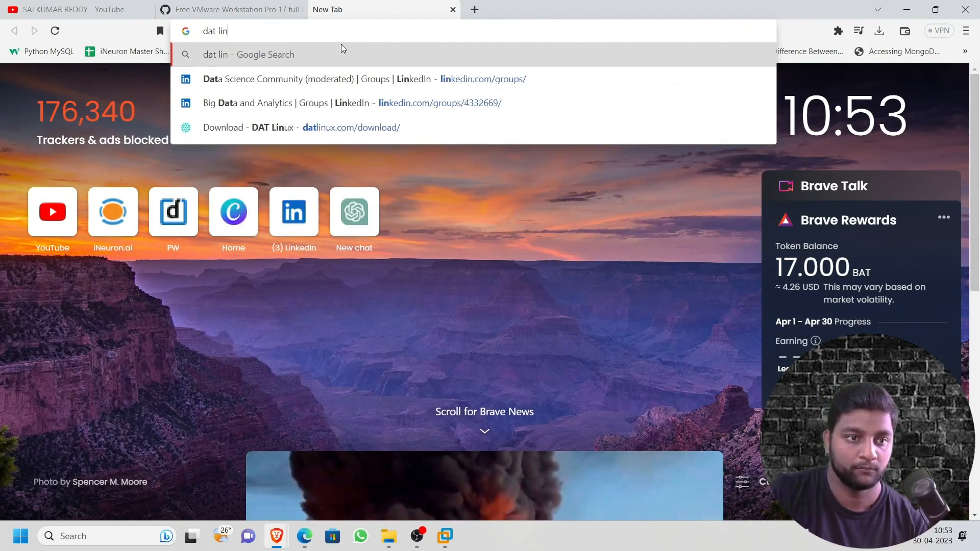
{"action": "left_click", "coordinate": [250, 128]}
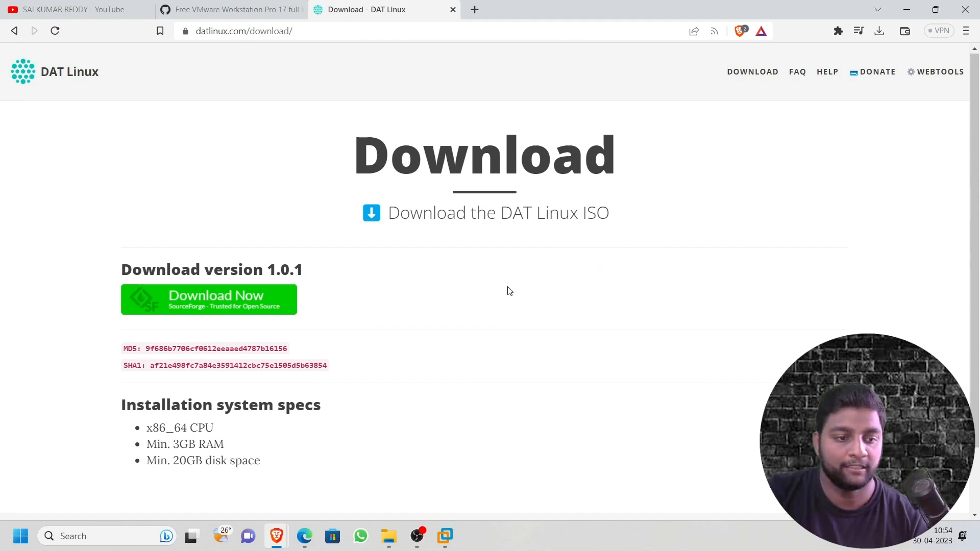
{"action": "scroll", "coordinate": [508, 291], "scroll_direction": "down", "scroll_amount": 2}
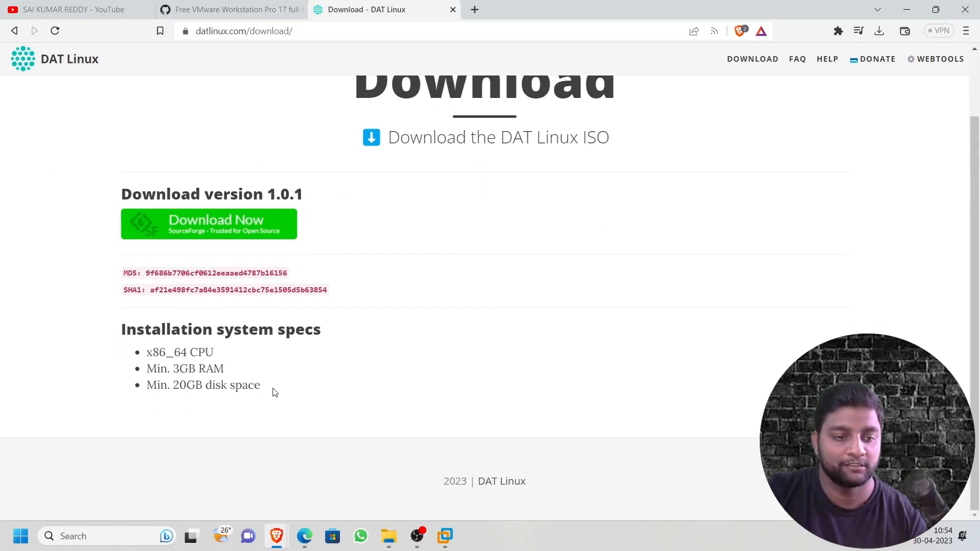
{"action": "left_click_drag", "start_coordinate": [274, 392], "coordinate": [136, 376]}
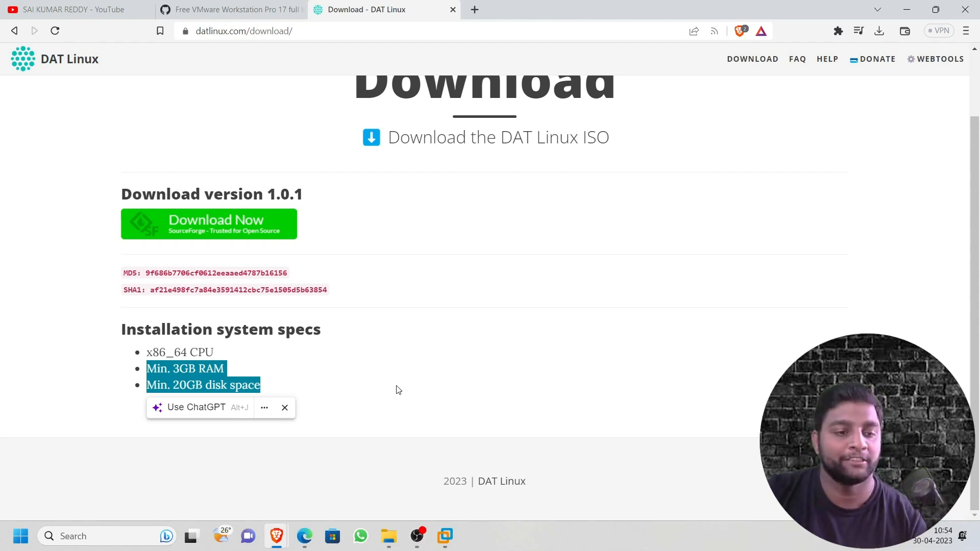
{"action": "left_click", "coordinate": [352, 401]}
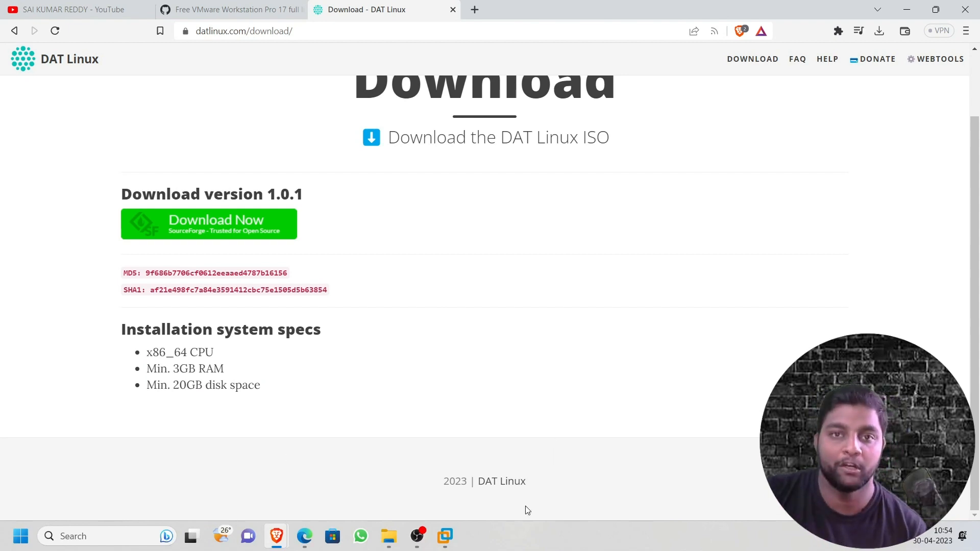
Step: Switch back to VMware Workstation and load datlinux-1.0.1-lxqt-desktop-amd64 as the installer disc image, continuing to the guest operating system selection
{"action": "left_click", "coordinate": [447, 533]}
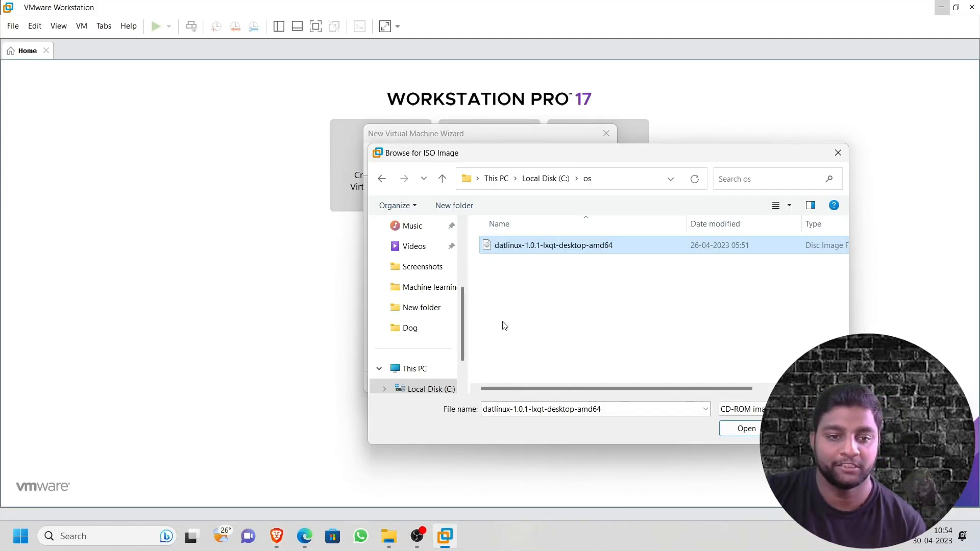
{"action": "left_click", "coordinate": [557, 246]}
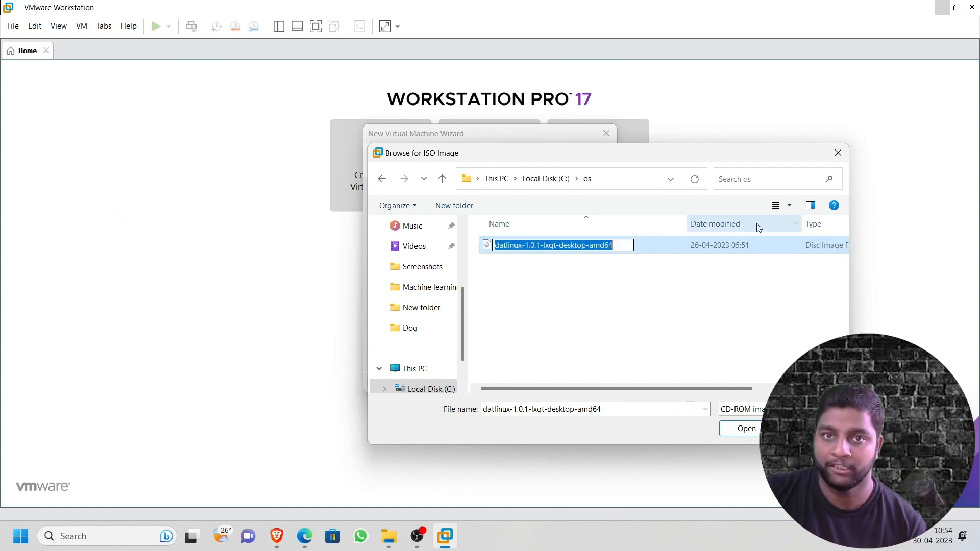
{"action": "left_click", "coordinate": [708, 265]}
{"action": "left_click", "coordinate": [659, 250]}
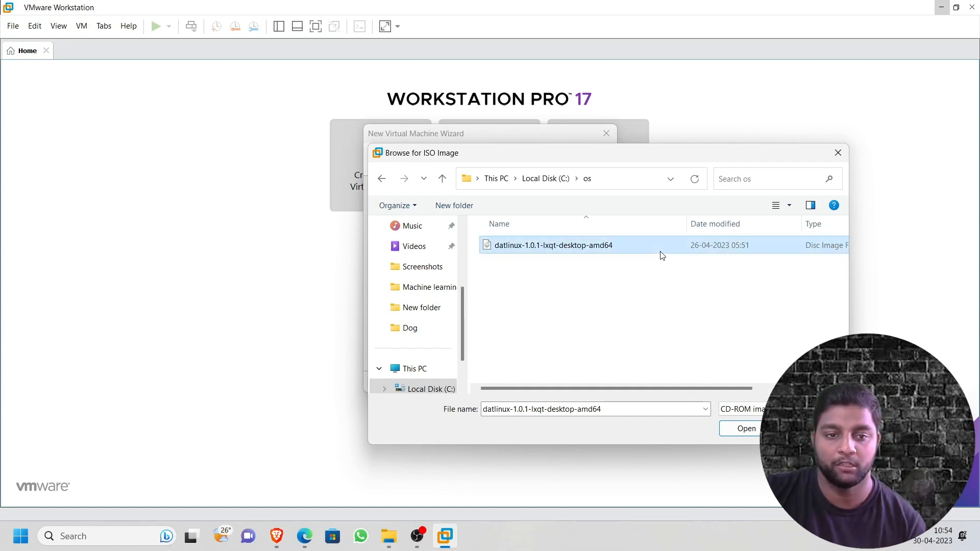
{"action": "left_click", "coordinate": [746, 428]}
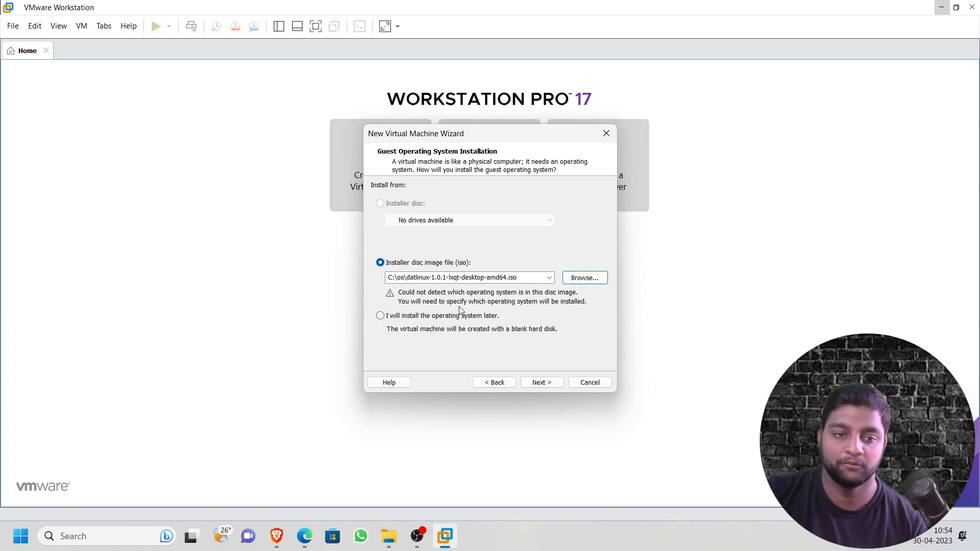
{"action": "left_click", "coordinate": [540, 383]}
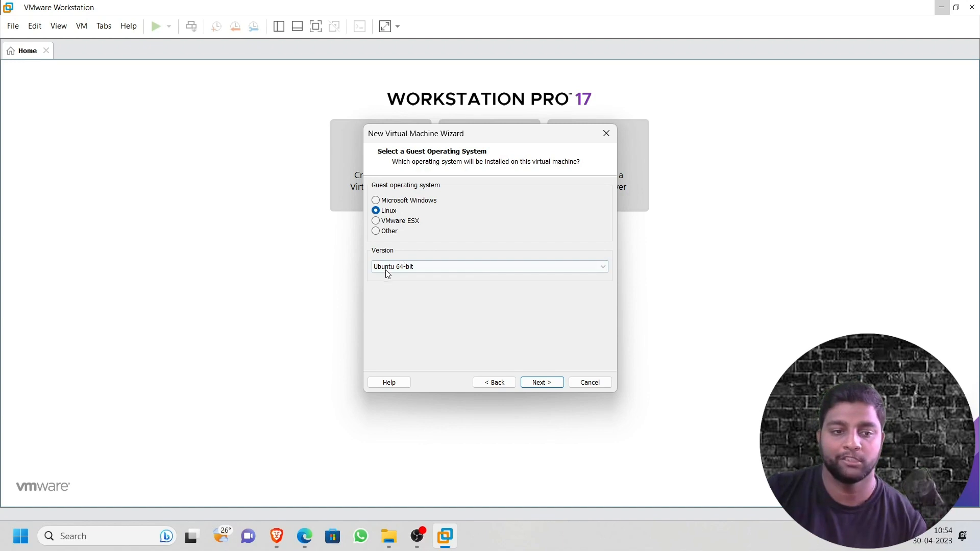
Step: Accept Linux as the guest operating system with Ubuntu 64-bit as the version
{"action": "left_click", "coordinate": [448, 270]}
{"action": "left_click", "coordinate": [448, 270]}
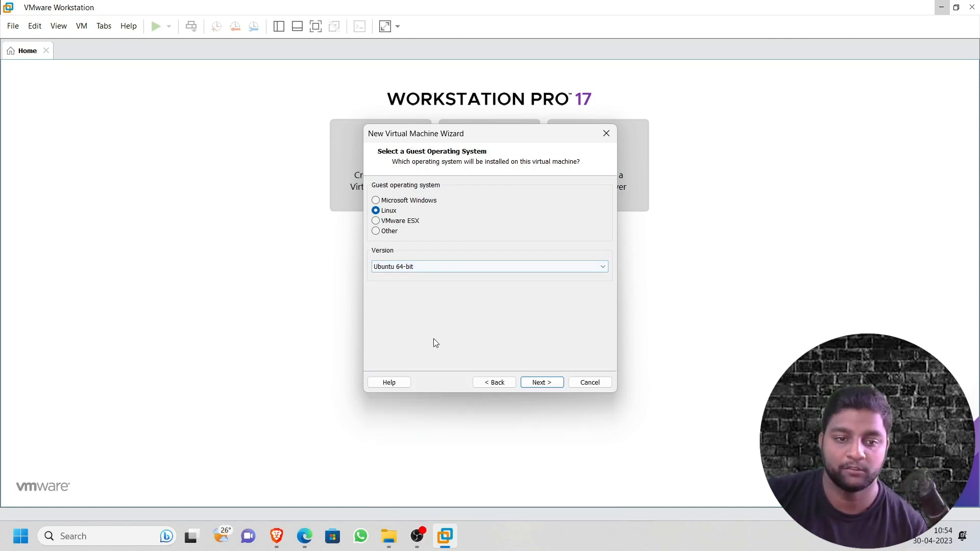
{"action": "left_click", "coordinate": [542, 382]}
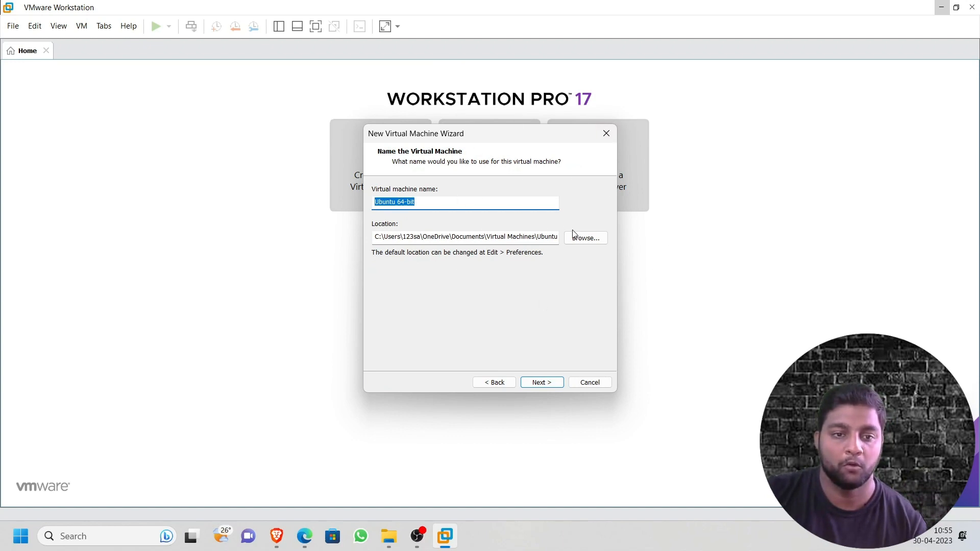
Step: Set the virtual machine's location to the os folder on Local Disk (C:) and accept the name Ubuntu 64-bit
{"action": "left_click", "coordinate": [586, 239]}
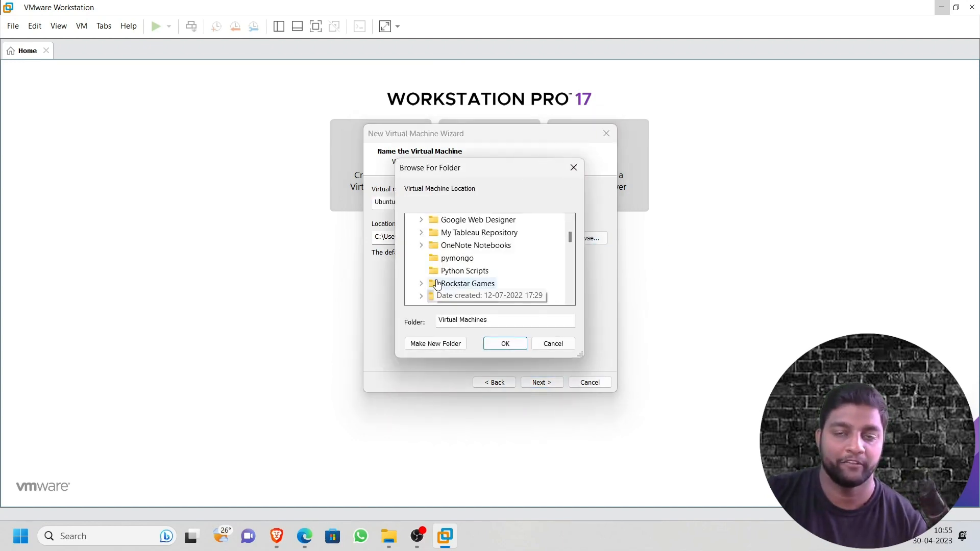
{"action": "scroll", "coordinate": [508, 261], "scroll_direction": "down", "scroll_amount": 10}
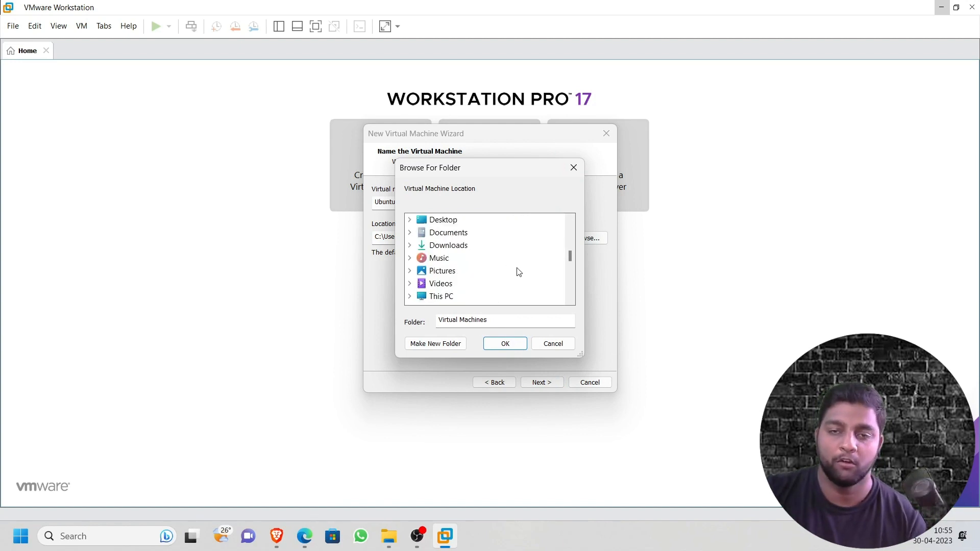
{"action": "left_click", "coordinate": [454, 298]}
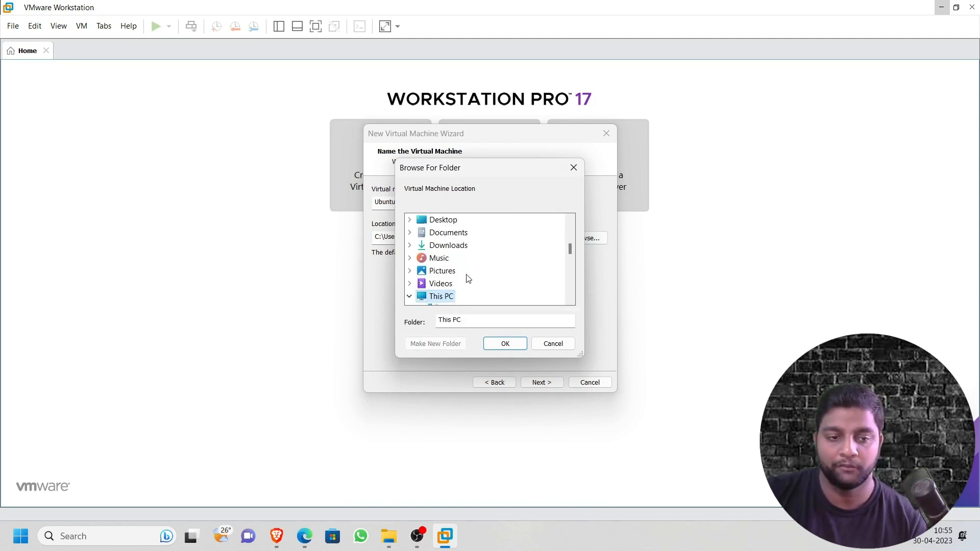
{"action": "scroll", "coordinate": [466, 276], "scroll_direction": "down", "scroll_amount": 1}
{"action": "left_click", "coordinate": [460, 271]}
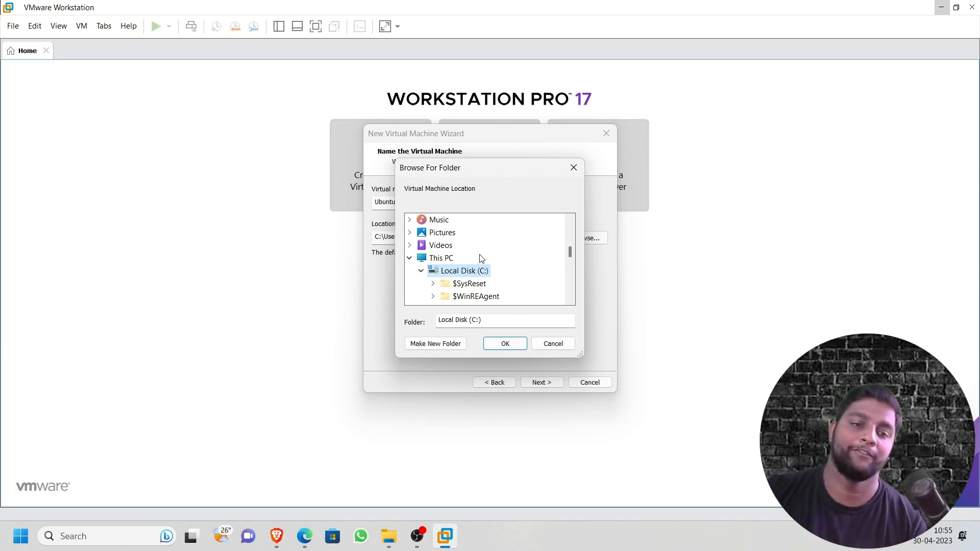
{"action": "scroll", "coordinate": [480, 262], "scroll_direction": "down", "scroll_amount": 1}
{"action": "scroll", "coordinate": [470, 276], "scroll_direction": "down", "scroll_amount": 1}
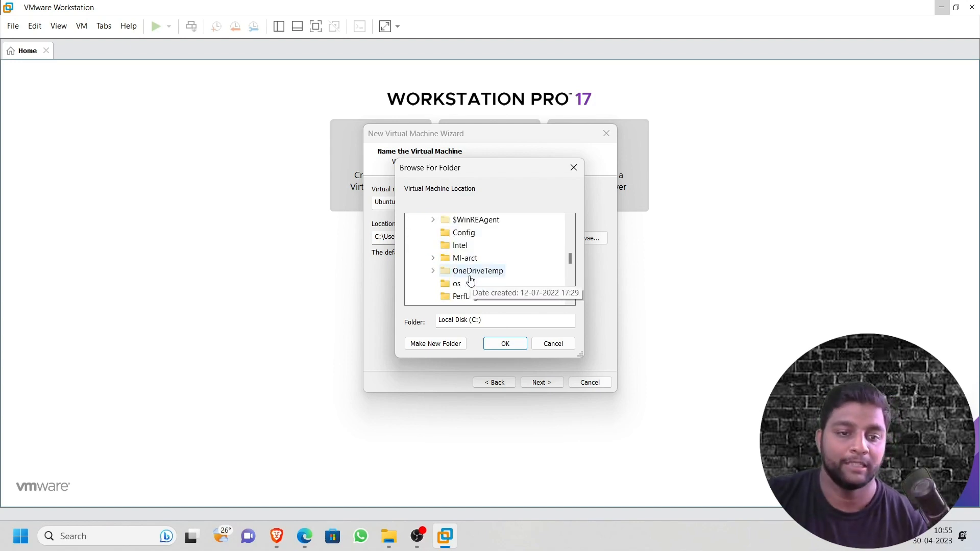
{"action": "left_click", "coordinate": [457, 284]}
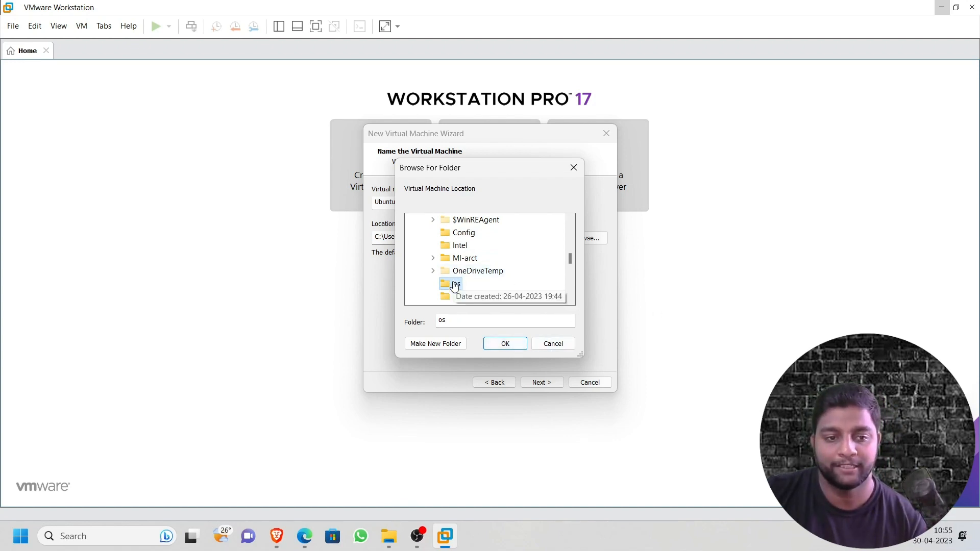
{"action": "left_click", "coordinate": [506, 344]}
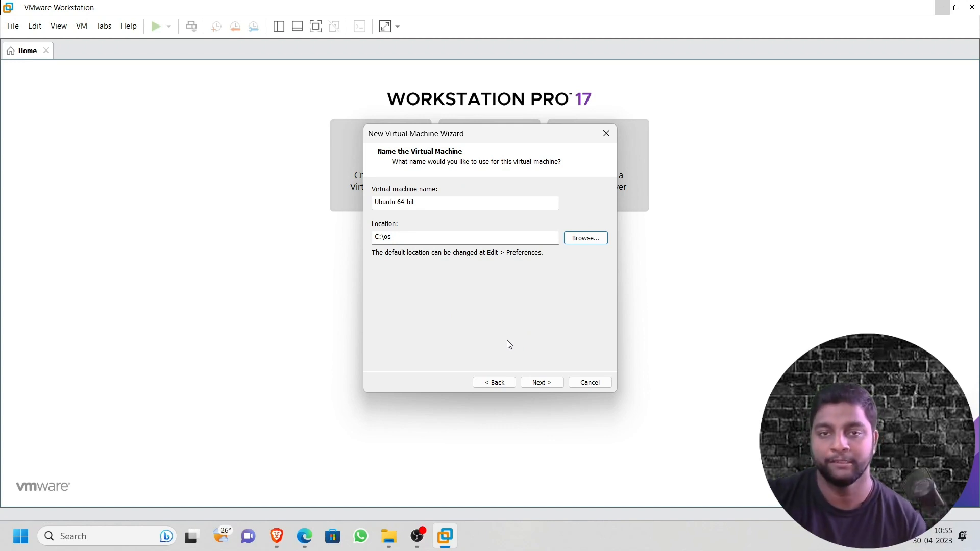
{"action": "left_click", "coordinate": [538, 383]}
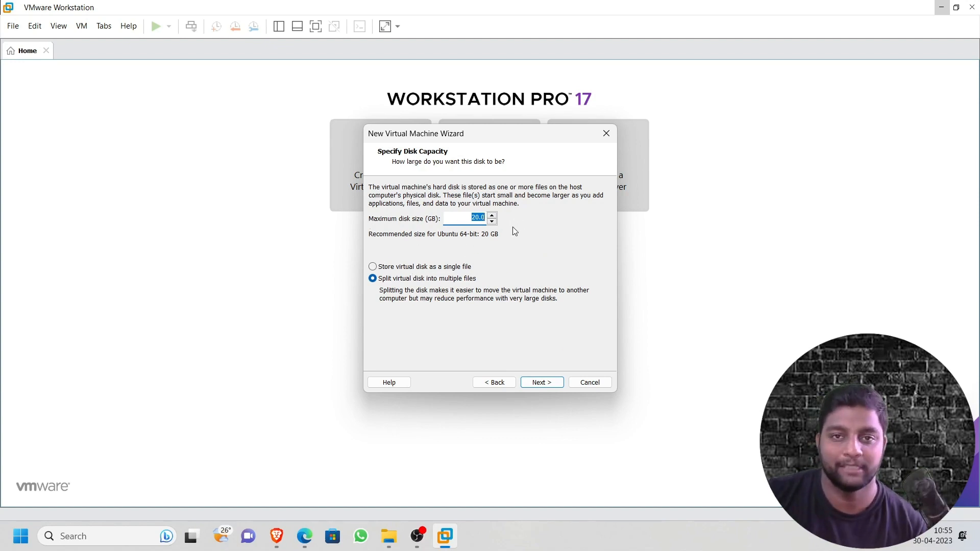
Step: Choose to store the 20 GB virtual disk as a single file and continue to the virtual machine summary
{"action": "left_click", "coordinate": [373, 267]}
{"action": "left_click", "coordinate": [372, 279]}
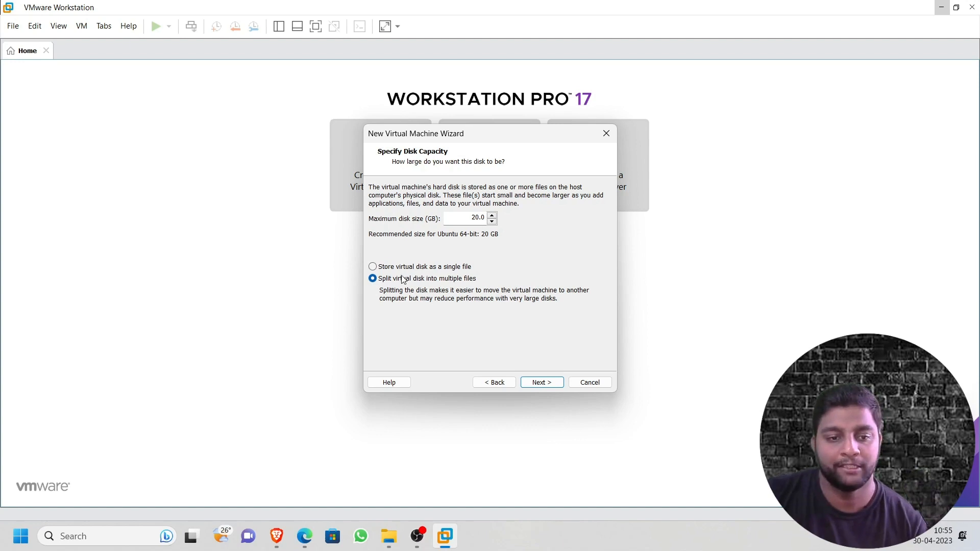
{"action": "left_click", "coordinate": [373, 266]}
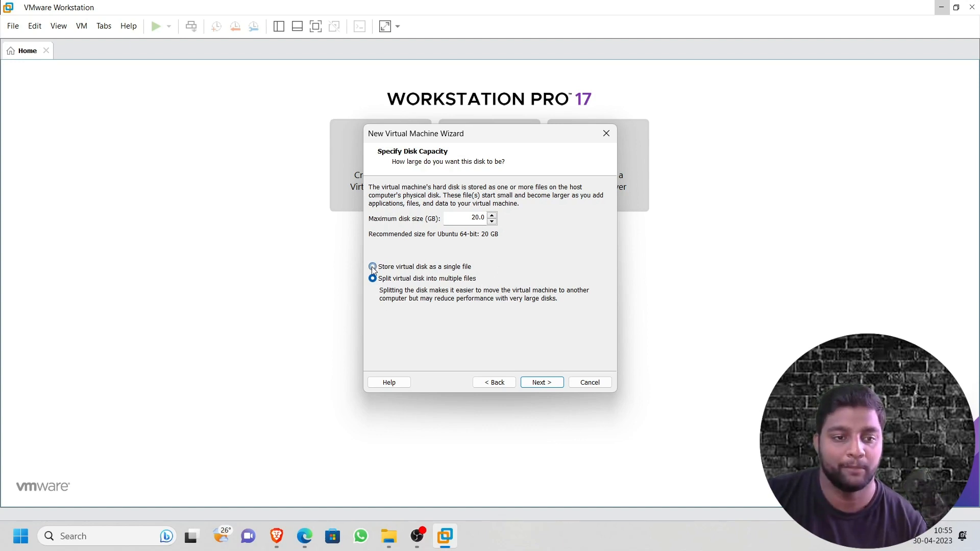
{"action": "left_click", "coordinate": [542, 383]}
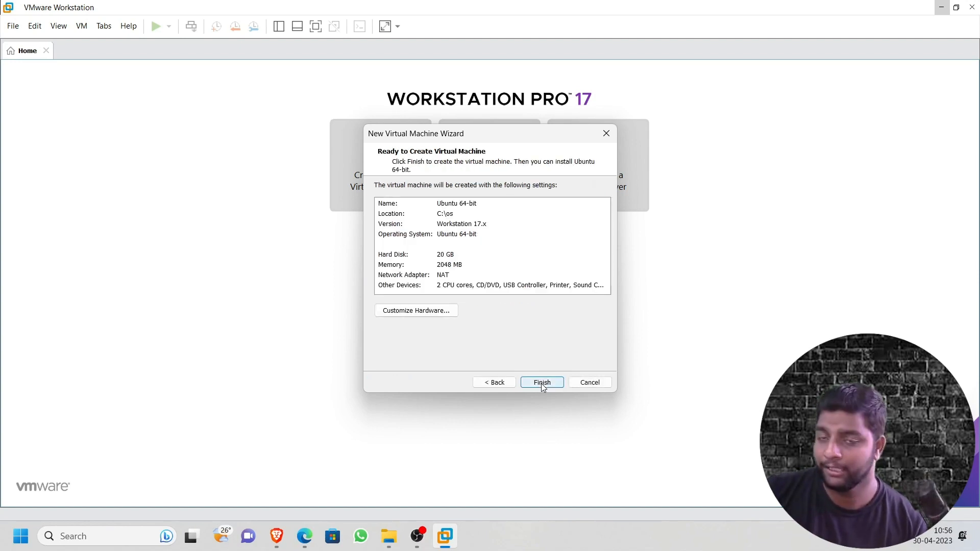
Step: Customize the virtual machine's hardware to 4096 MB of memory and finish creating it
{"action": "left_click", "coordinate": [429, 312]}
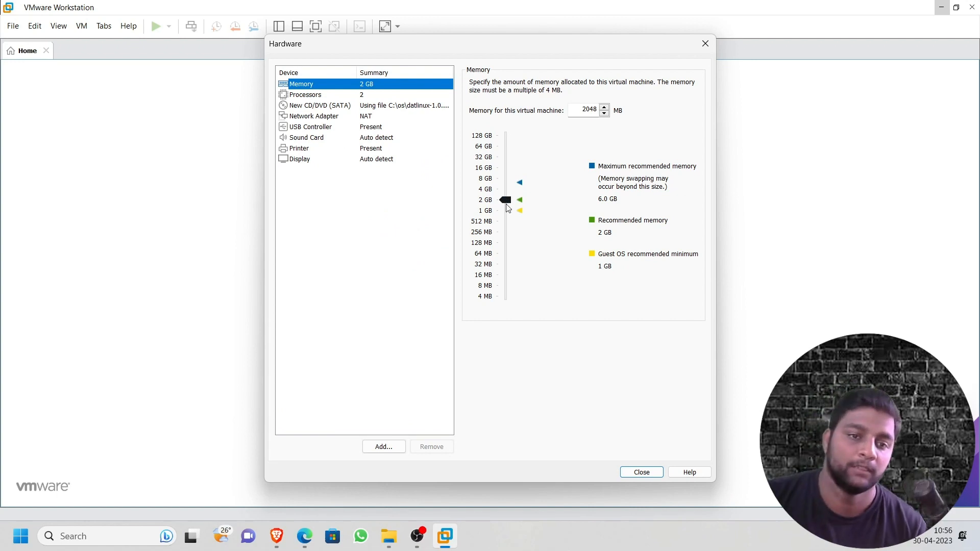
{"action": "left_click_drag", "start_coordinate": [507, 200], "coordinate": [505, 190]}
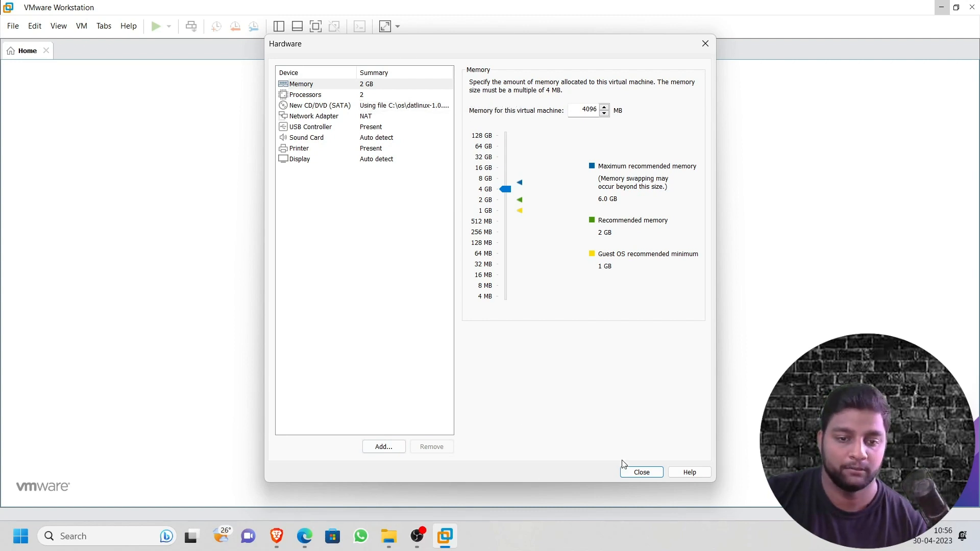
{"action": "left_click", "coordinate": [641, 472]}
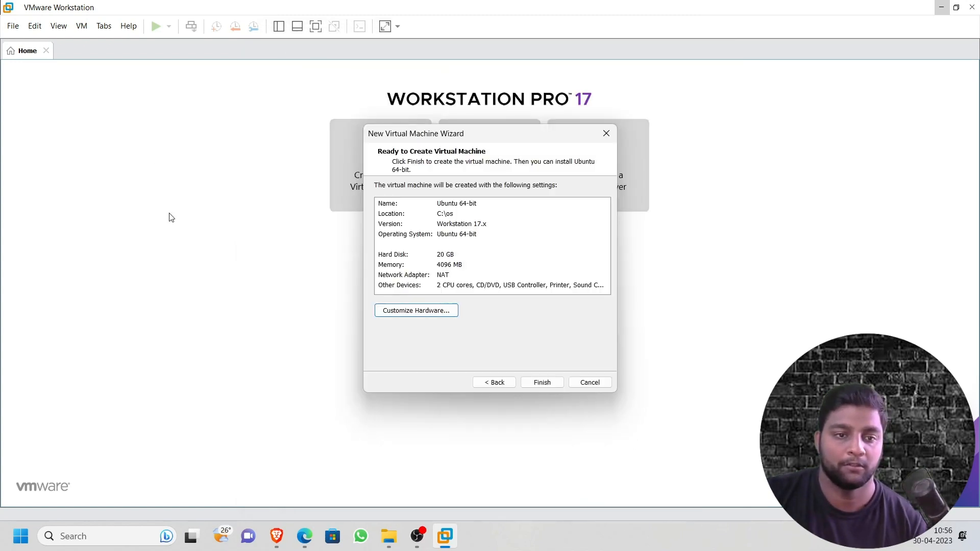
{"action": "left_click", "coordinate": [544, 384]}
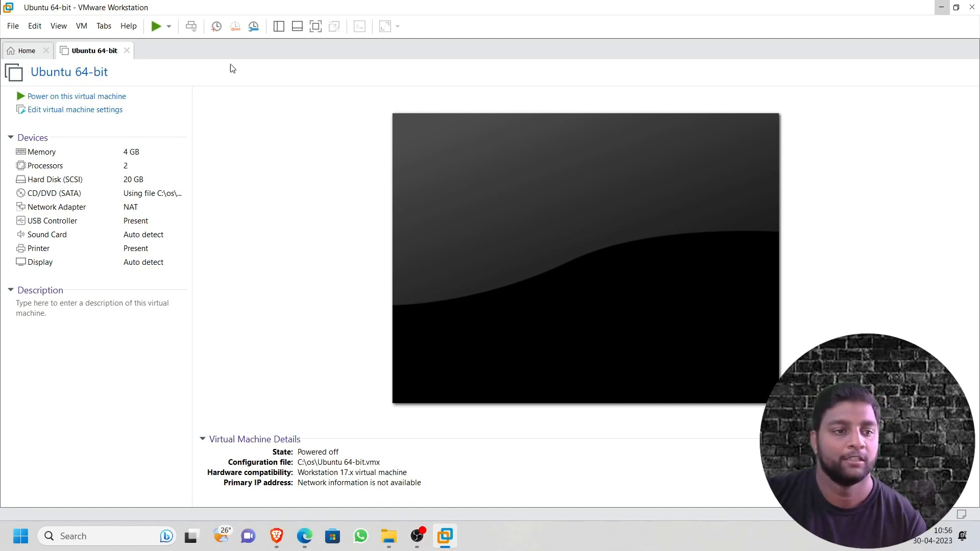
Step: Power on the Ubuntu 64-bit virtual machine, dismiss the side channel mitigations hint, and show it in full screen
{"action": "left_click", "coordinate": [58, 99]}
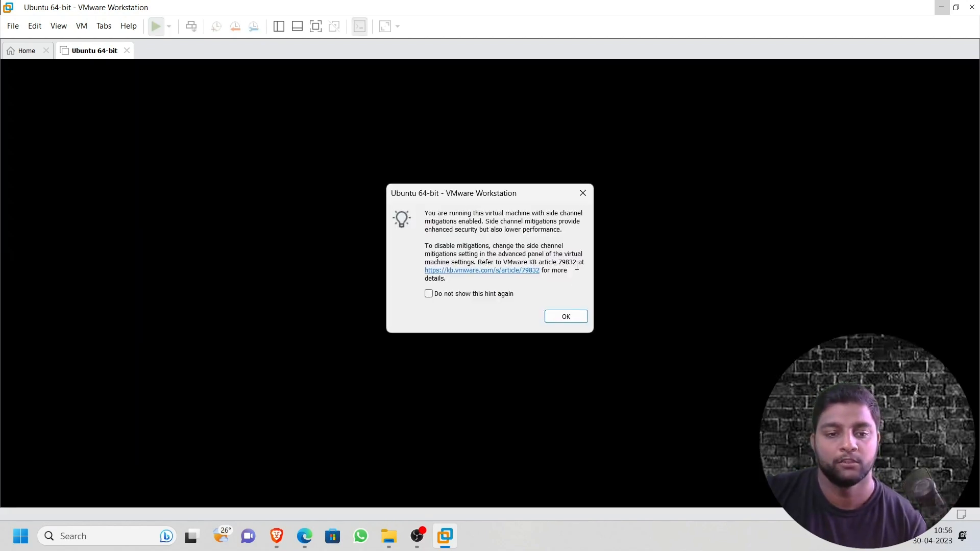
{"action": "left_click", "coordinate": [570, 316]}
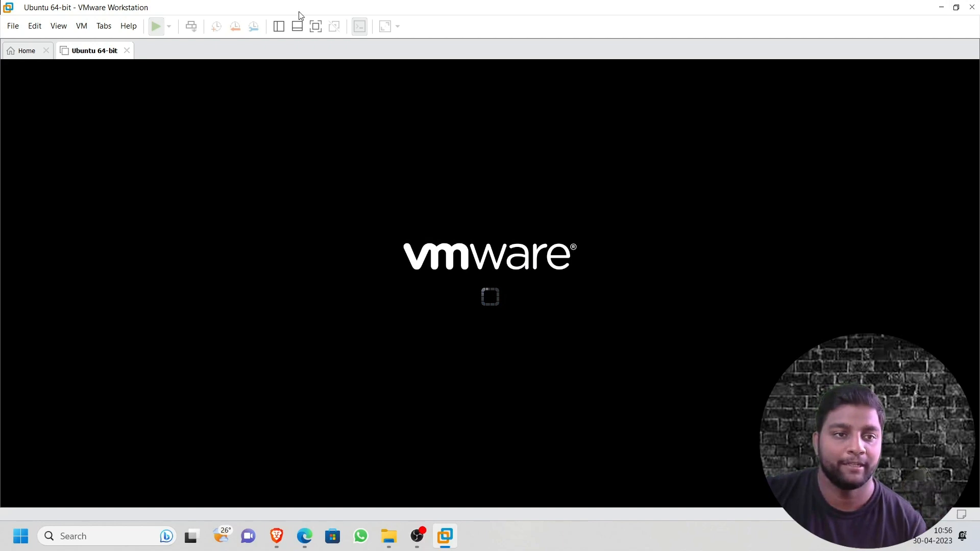
{"action": "left_click", "coordinate": [316, 26]}
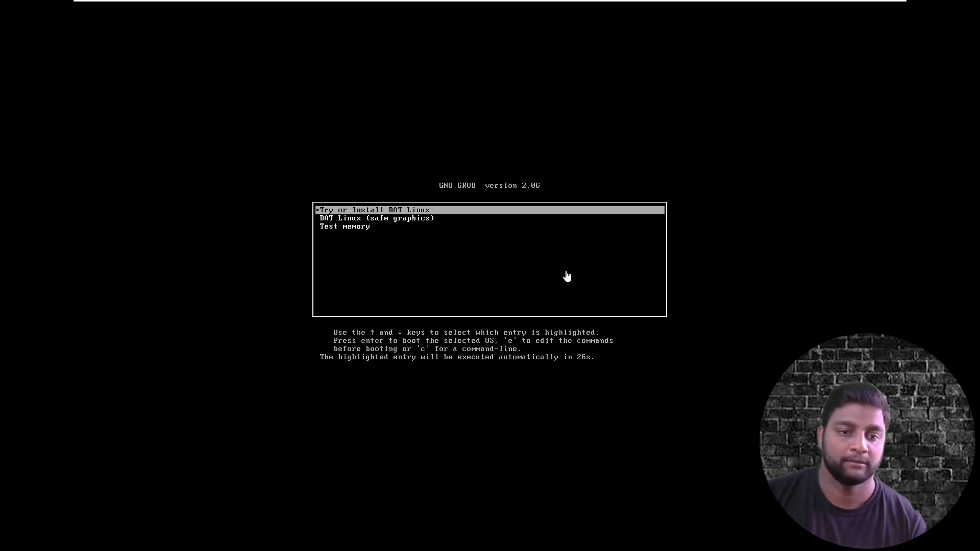
Step: Boot the Try or Install DAT Linux entry and dismiss the welcome notification on the live desktop
{"action": "left_click", "coordinate": [565, 276]}
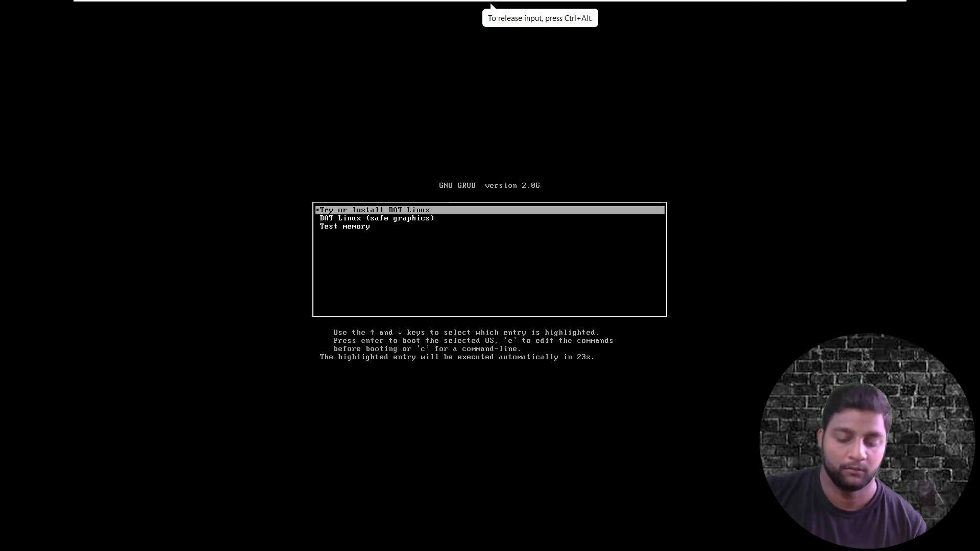
{"action": "key", "text": "Up"}
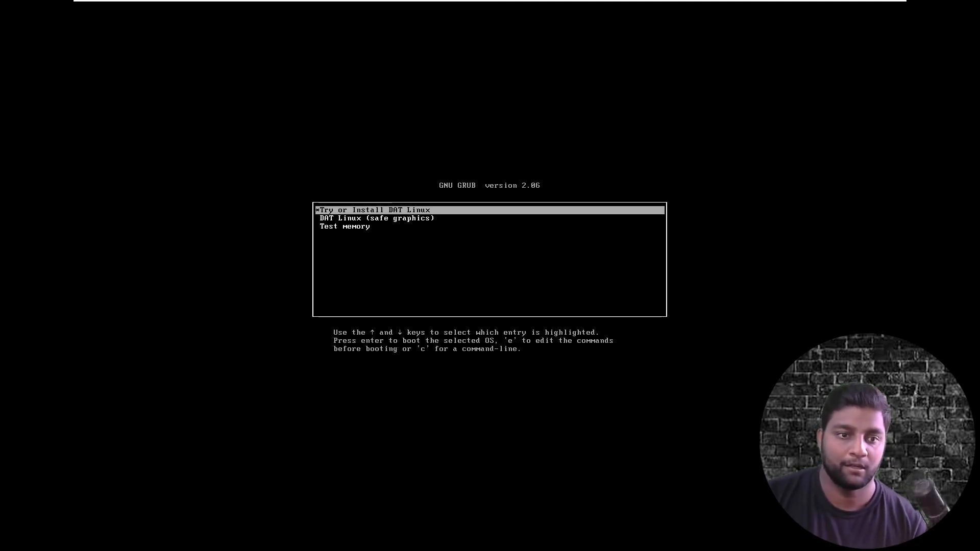
{"action": "key", "text": "Return"}
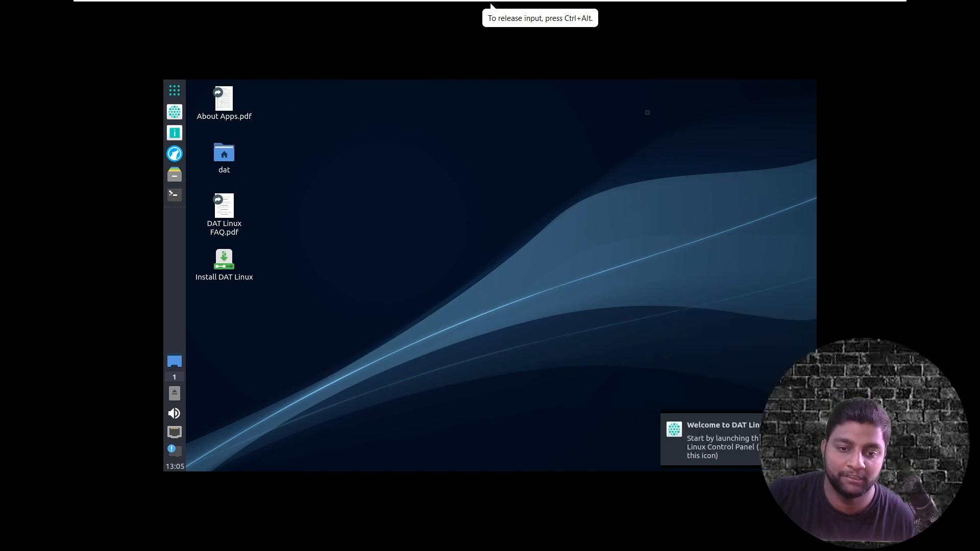
{"action": "left_click", "coordinate": [801, 428]}
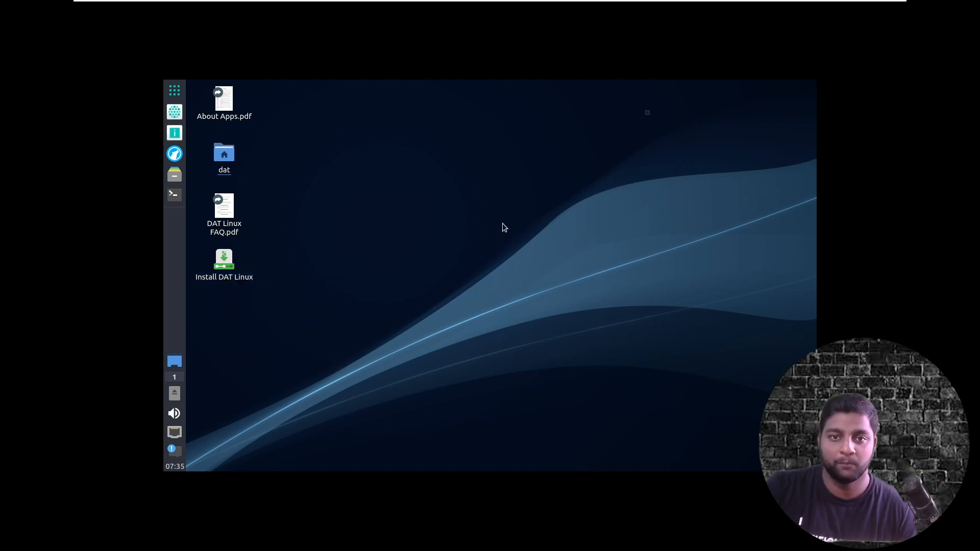
Step: Open the DAT Linux Control Panel, examine its Data Science Apps, Data Science Extras and Admin sections, and close it
{"action": "mouse_move", "coordinate": [231, 265]}
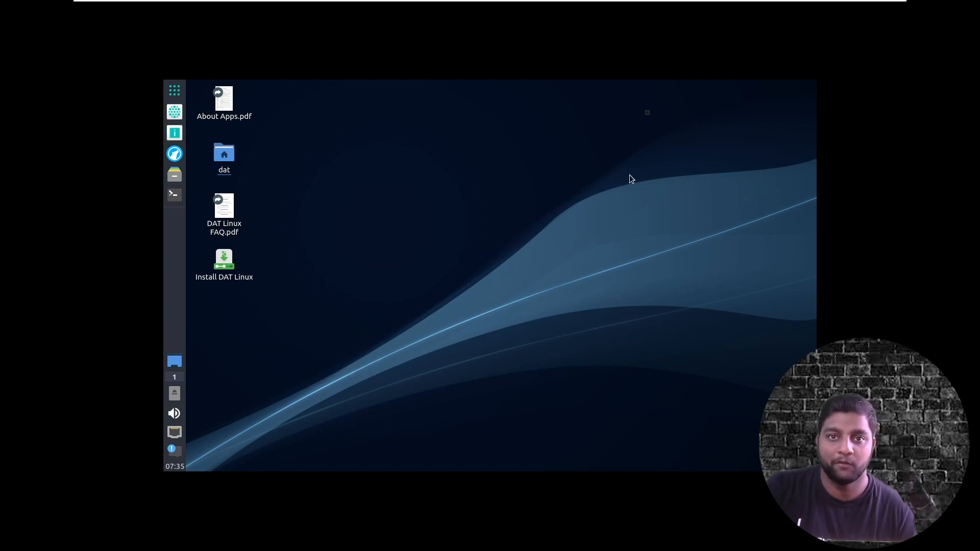
{"action": "left_click", "coordinate": [720, 186]}
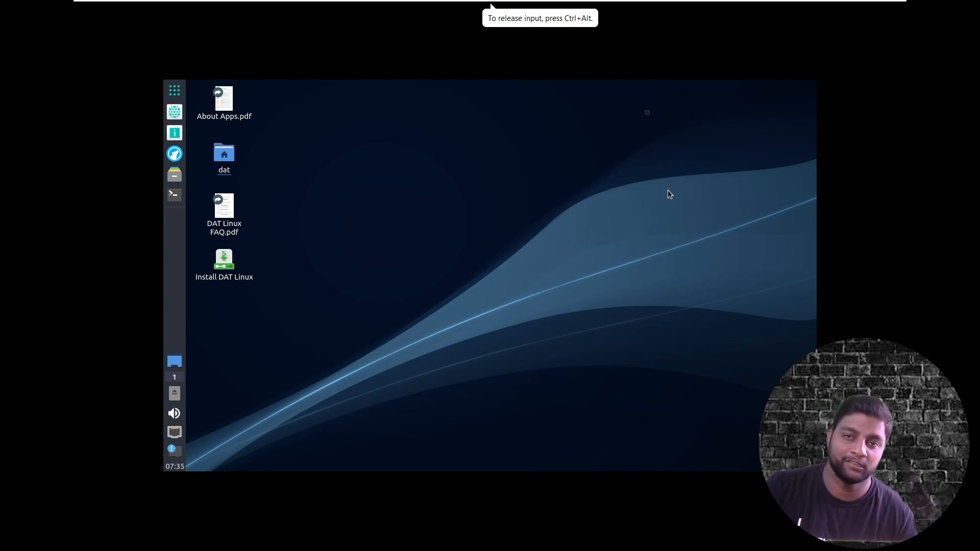
{"action": "left_click", "coordinate": [179, 93]}
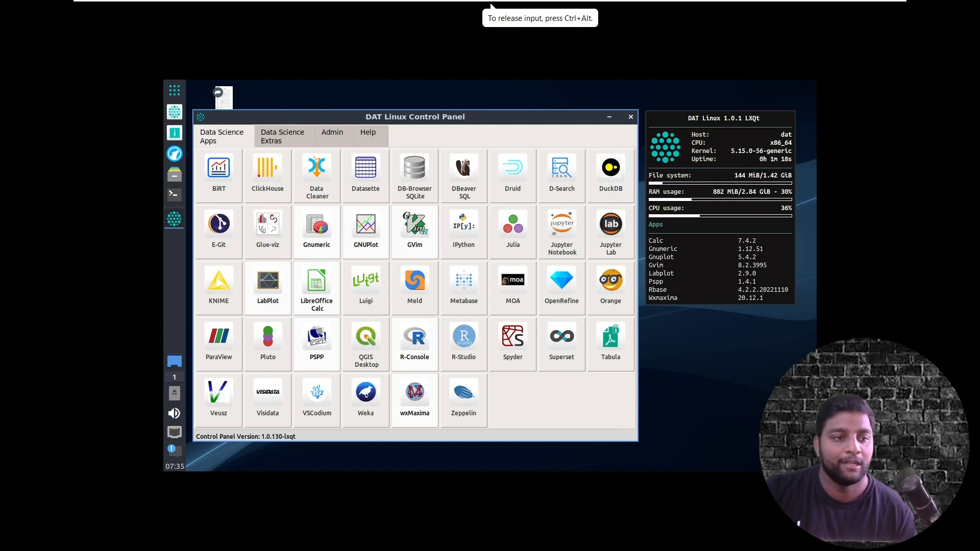
{"action": "left_click_drag", "start_coordinate": [379, 119], "coordinate": [423, 99]}
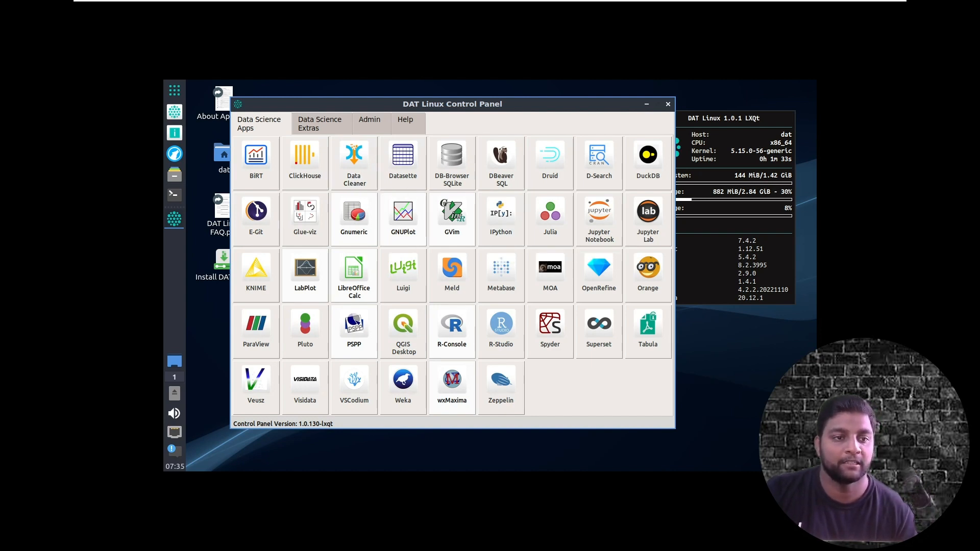
{"action": "left_click", "coordinate": [325, 124]}
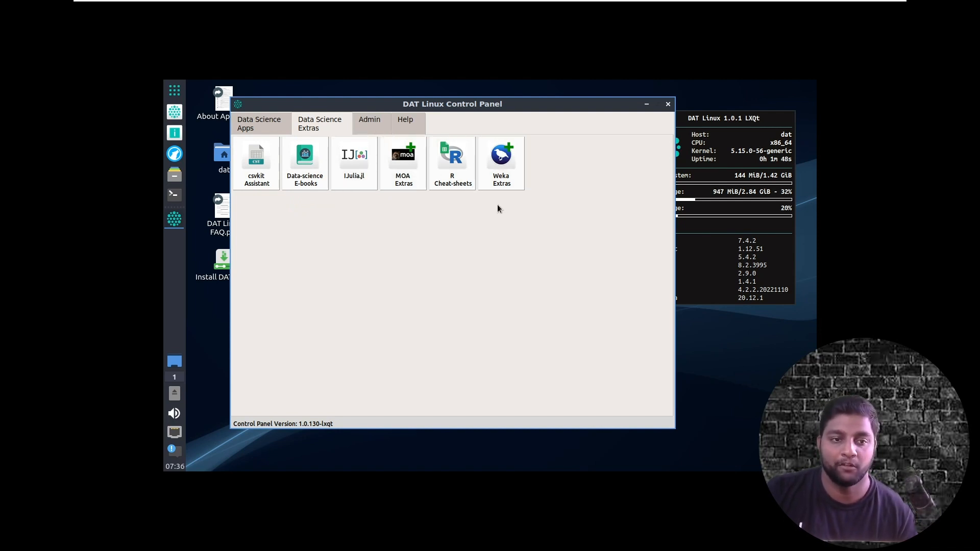
{"action": "left_click", "coordinate": [368, 119]}
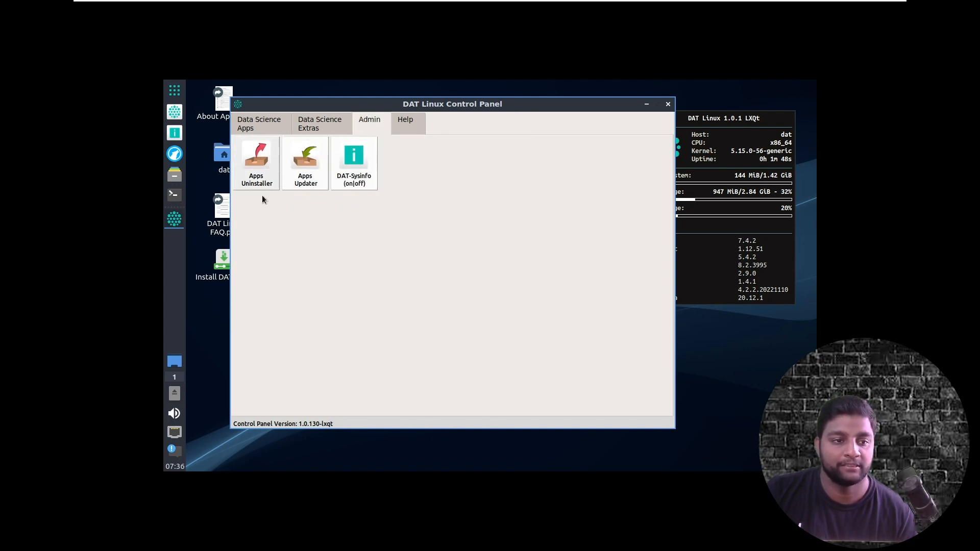
{"action": "left_click", "coordinate": [667, 105]}
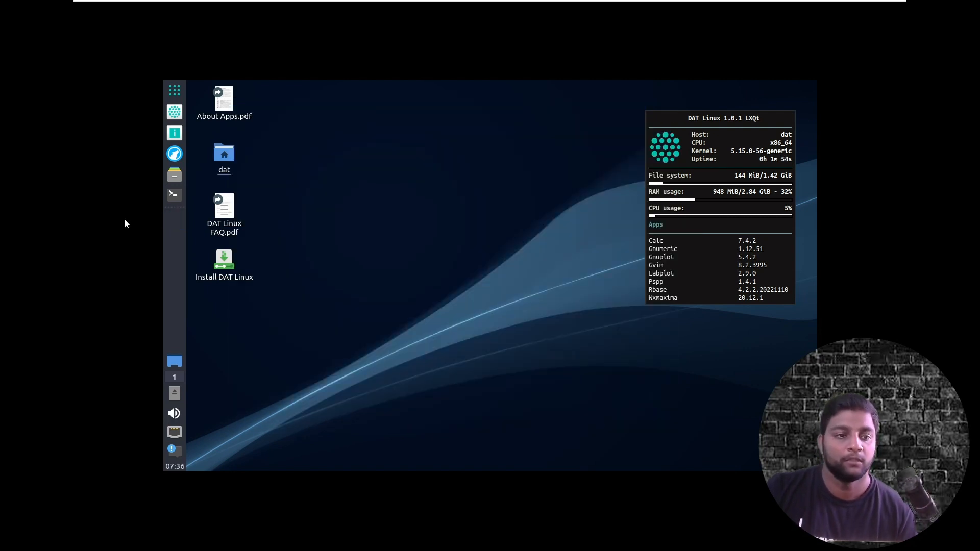
Step: Examine the categories of the desktop's application menu, including Graphics, Programming, System Tools and Preferences, and the options available for the desktop itself
{"action": "left_click", "coordinate": [175, 92]}
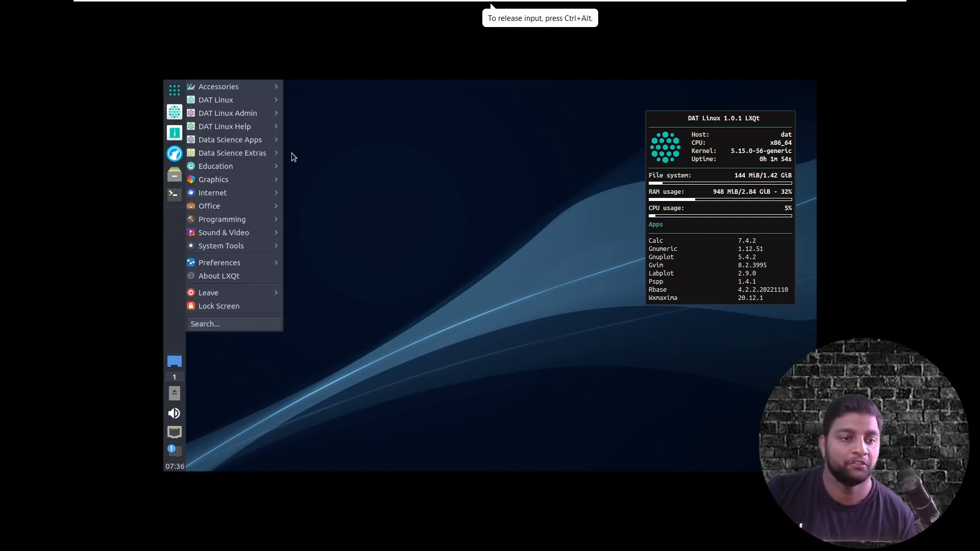
{"action": "mouse_move", "coordinate": [258, 179]}
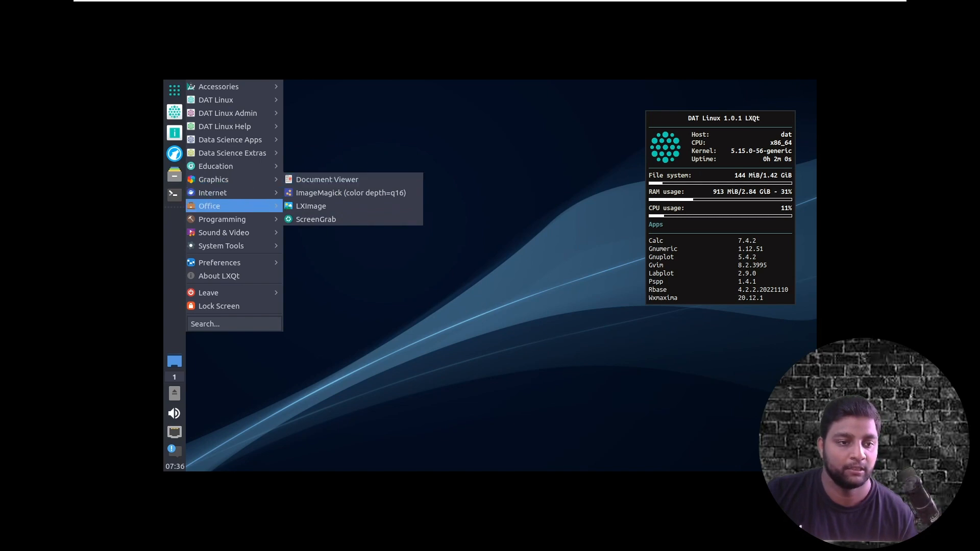
{"action": "mouse_move", "coordinate": [246, 222]}
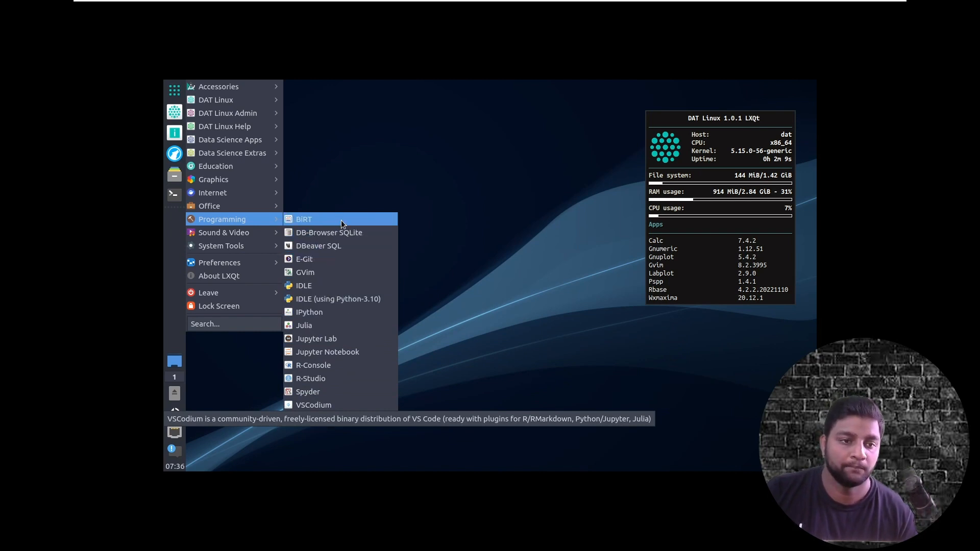
{"action": "mouse_move", "coordinate": [234, 195]}
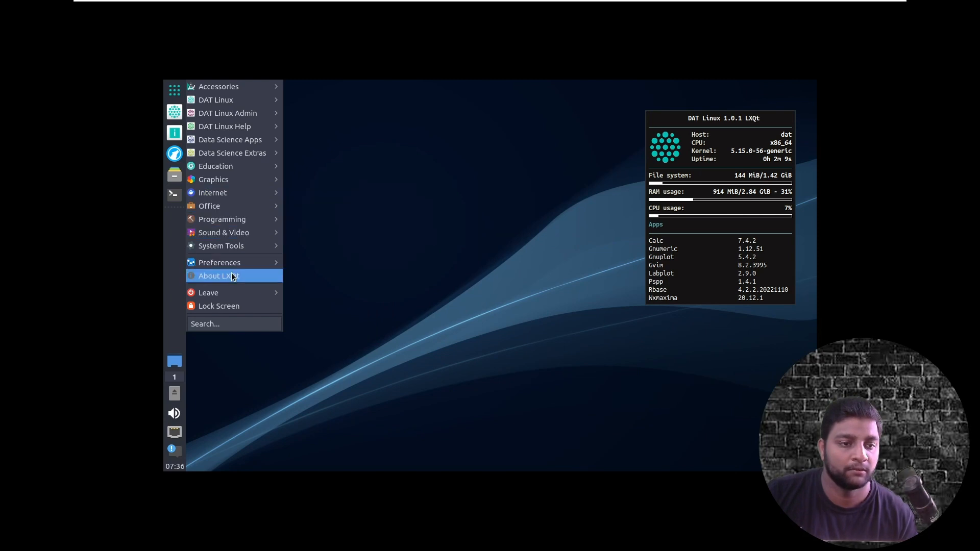
{"action": "mouse_move", "coordinate": [235, 263]}
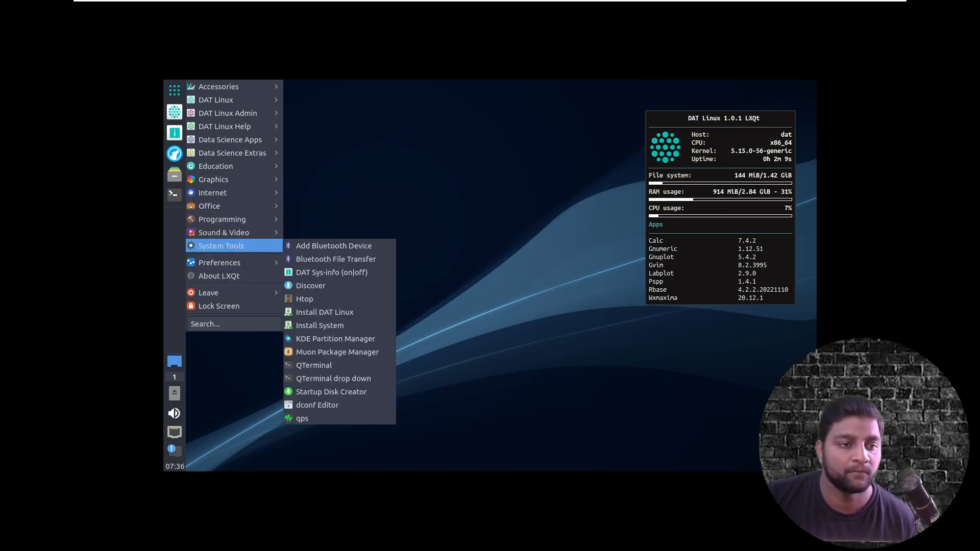
{"action": "mouse_move", "coordinate": [237, 102]}
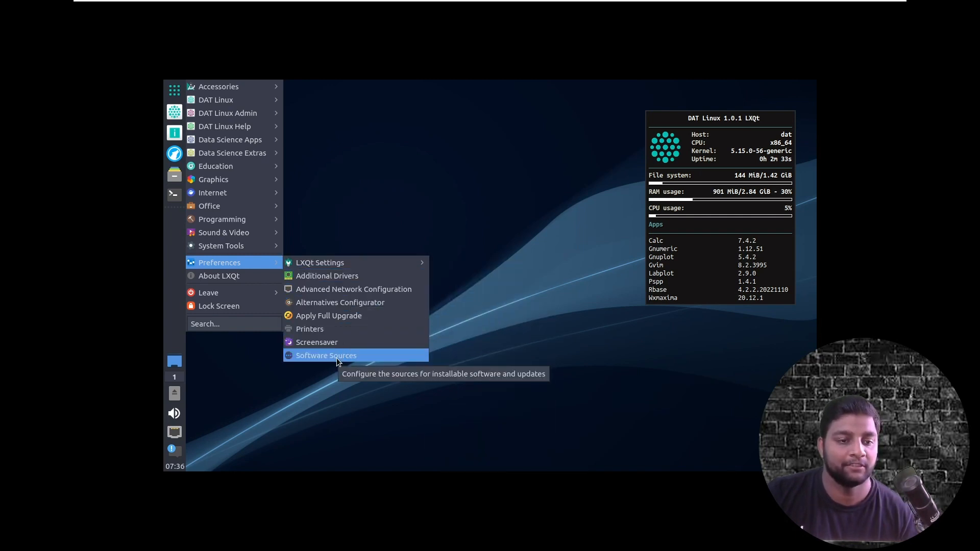
{"action": "key", "text": "Escape"}
{"action": "key", "text": "Escape"}
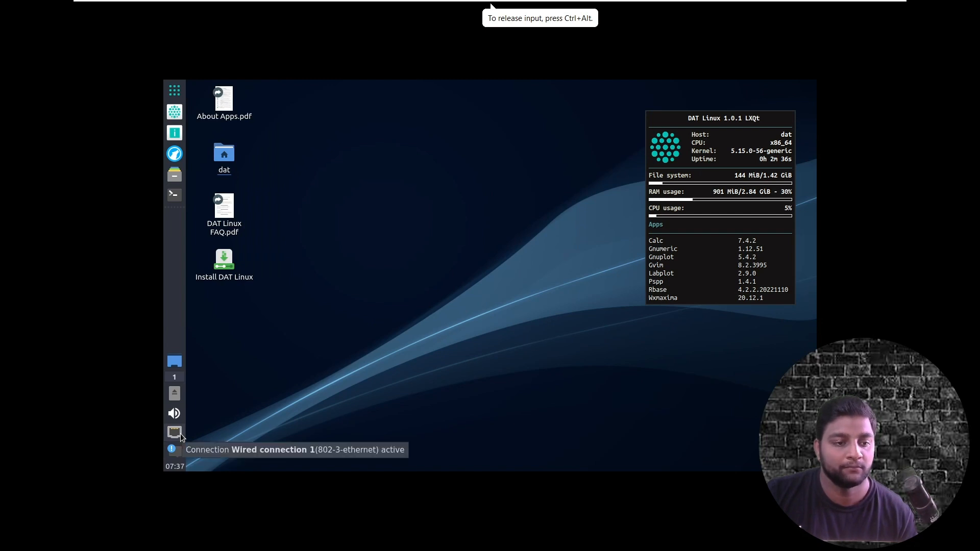
{"action": "right_click", "coordinate": [372, 246]}
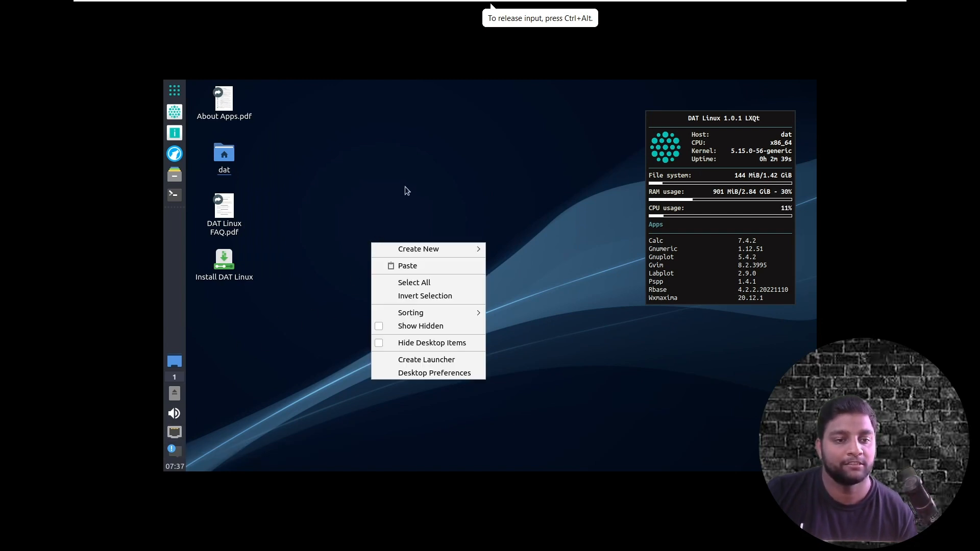
{"action": "key", "text": "Escape"}
Step: Open a terminal and try to check the installed Python version with Python3 --version
{"action": "left_click", "coordinate": [174, 195]}
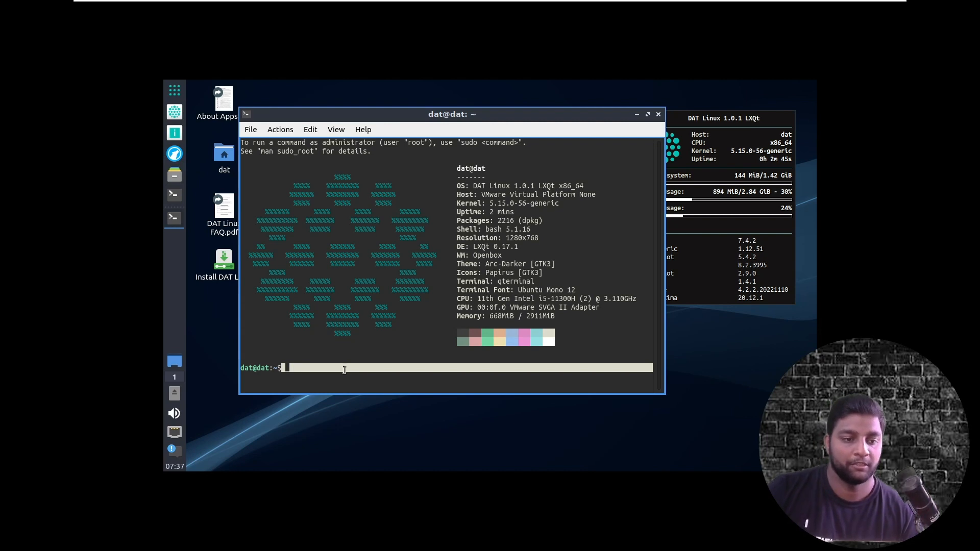
{"action": "type", "text": "P"}
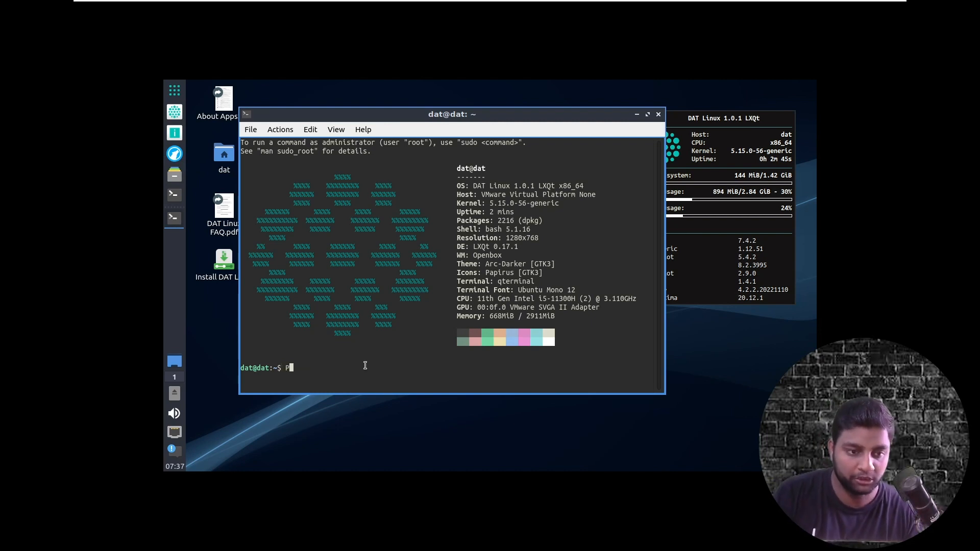
{"action": "type", "text": "yth"}
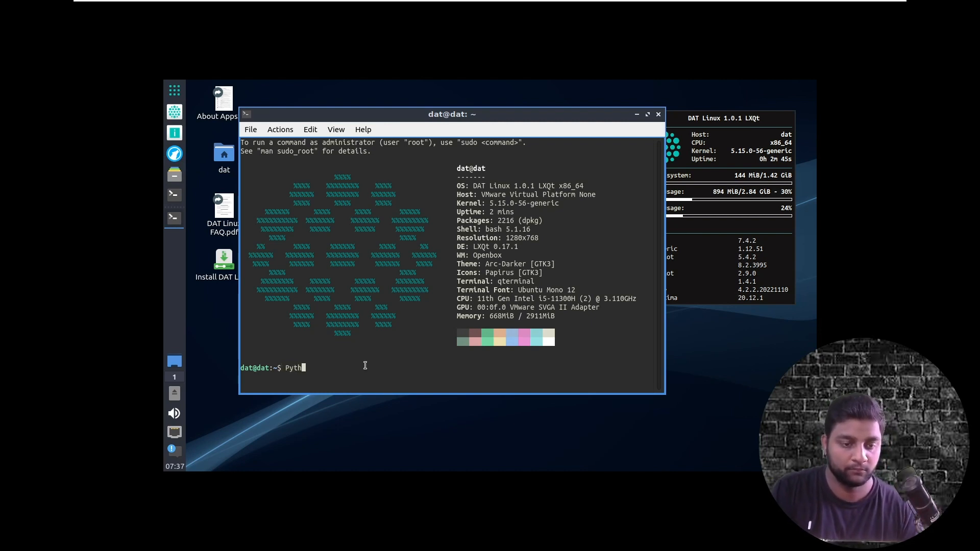
{"action": "type", "text": "on3"}
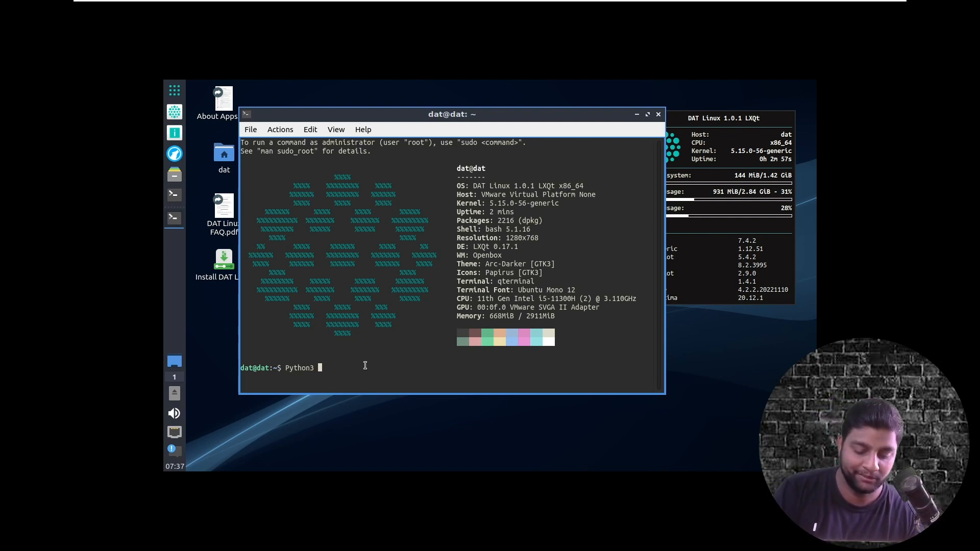
{"action": "type", "text": "--v"}
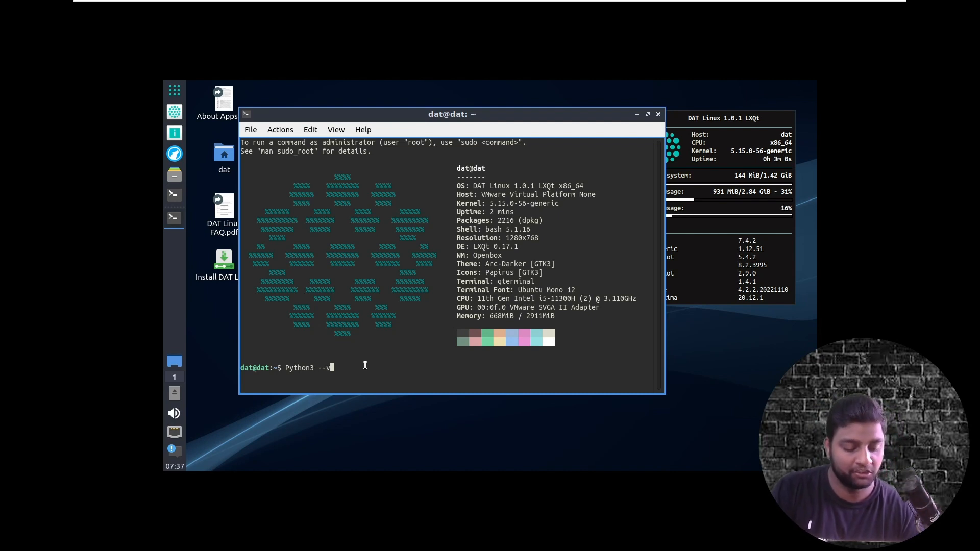
{"action": "type", "text": "ersi"}
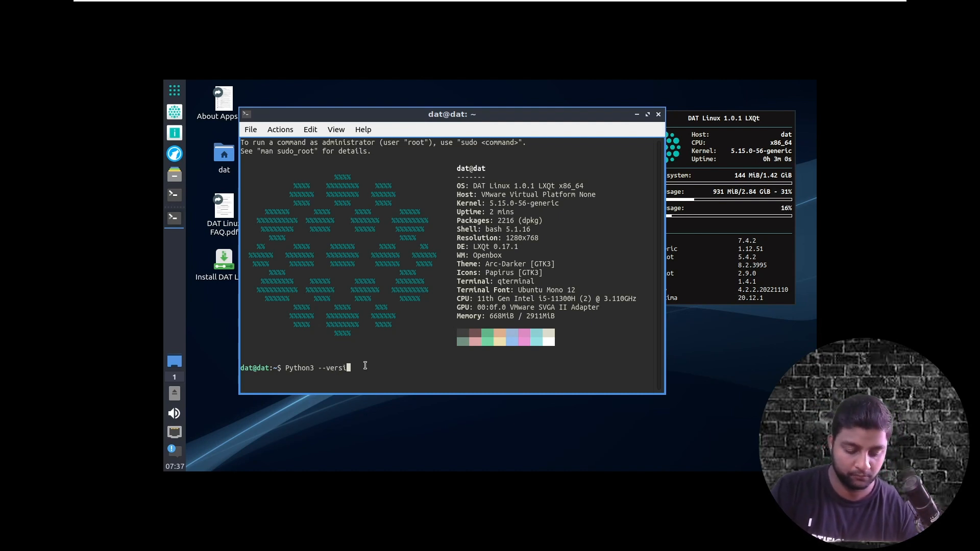
{"action": "type", "text": "on"}
{"action": "key", "text": "Return"}
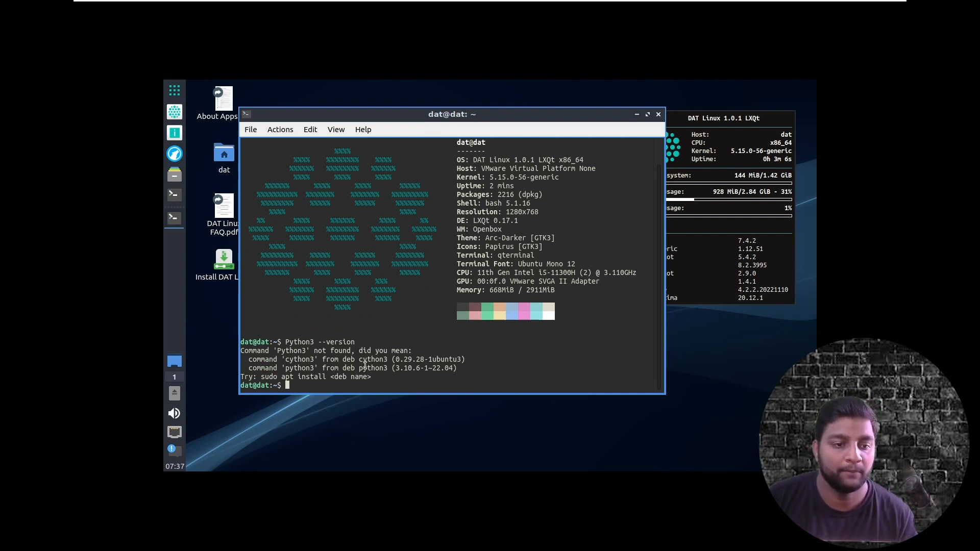
Step: Correct the previous terminal command to python3 --version, run it to check the installed Python version, and close the terminal
{"action": "key", "text": "Up"}
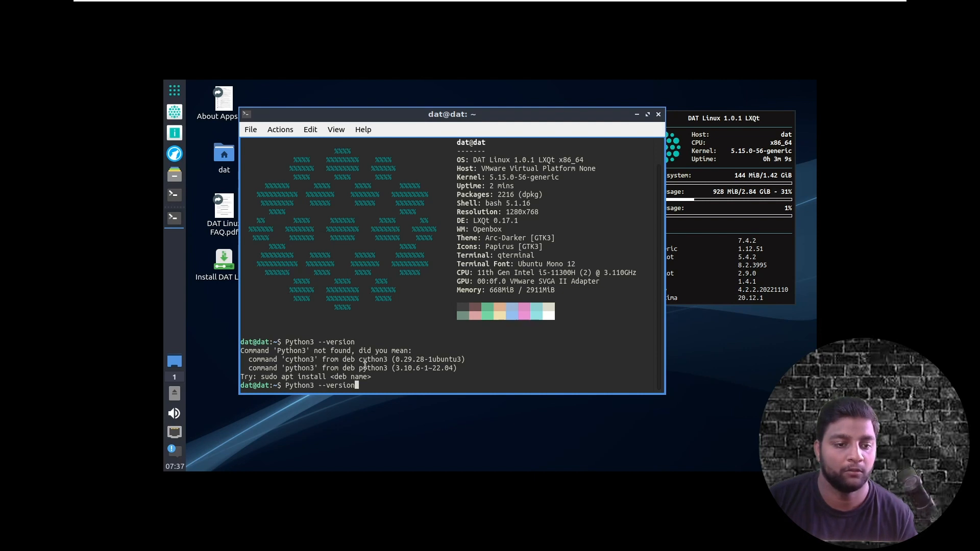
{"action": "key", "text": "Left"}
{"action": "key", "text": "Left"}
{"action": "key", "text": "Left"}
{"action": "key", "text": "Left"}
{"action": "key", "text": "Left"}
{"action": "key", "text": "Left"}
{"action": "key", "text": "Left"}
{"action": "key", "text": "Left"}
{"action": "key", "text": "Left"}
{"action": "key", "text": "Left"}
{"action": "key", "text": "Left"}
{"action": "key", "text": "Left"}
{"action": "key", "text": "Left"}
{"action": "key", "text": "Left"}
{"action": "key", "text": "Left"}
{"action": "key", "text": "Left"}
{"action": "key", "text": "Left"}
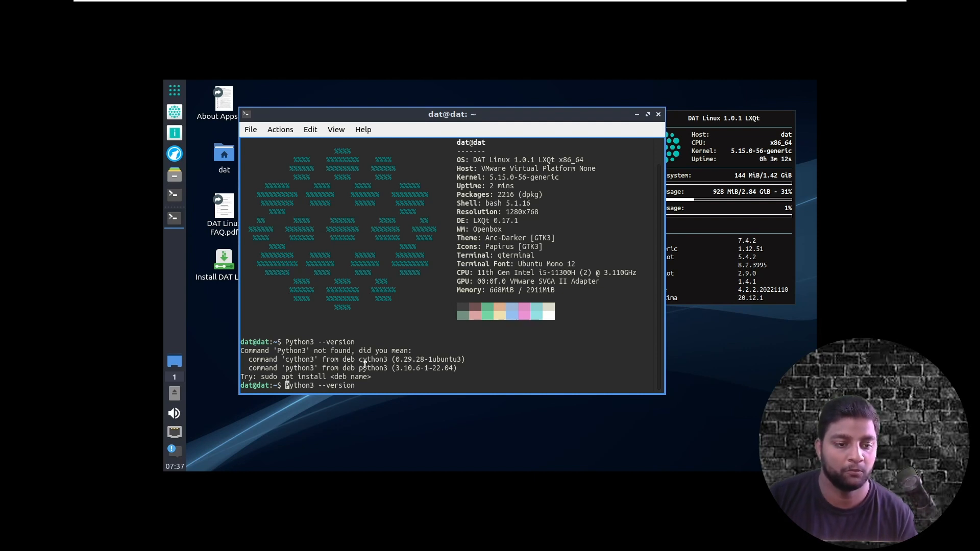
{"action": "key", "text": "Right"}
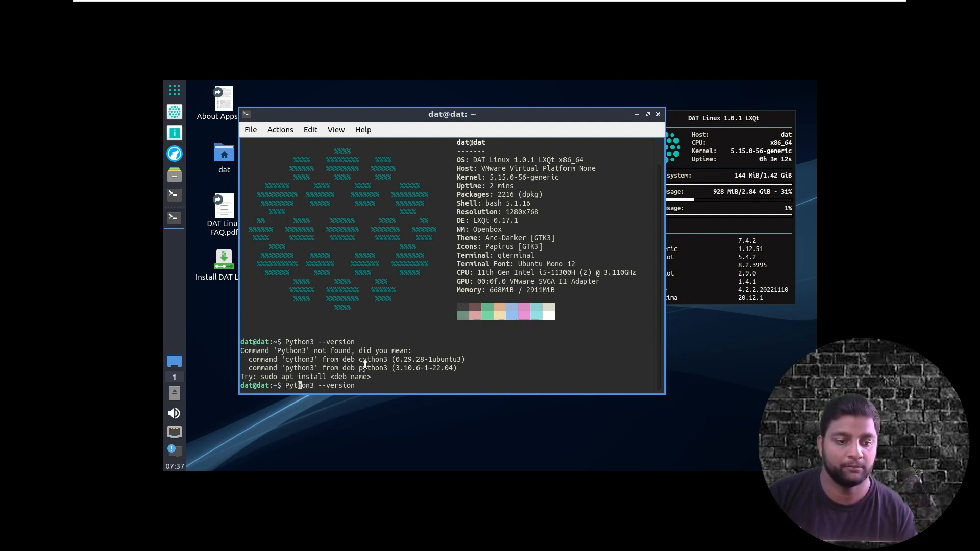
{"action": "key", "text": "BackSpace"}
{"action": "type", "text": "p"}
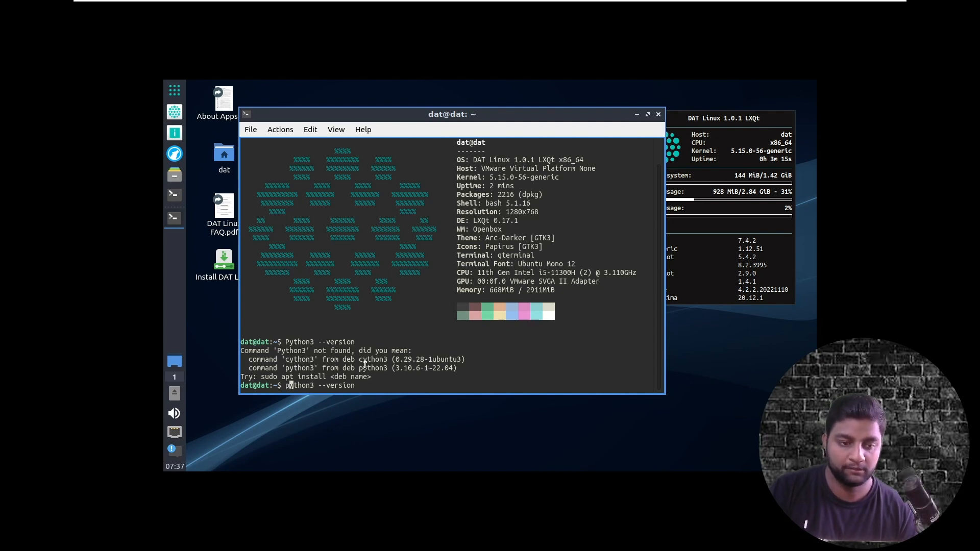
{"action": "key", "text": "Right"}
{"action": "key", "text": "Right"}
{"action": "key", "text": "Right"}
{"action": "key", "text": "Right"}
{"action": "key", "text": "Right"}
{"action": "key", "text": "Right"}
{"action": "key", "text": "Right"}
{"action": "key", "text": "Right"}
{"action": "key", "text": "Right"}
{"action": "key", "text": "Right"}
{"action": "key", "text": "Right"}
{"action": "key", "text": "Right"}
{"action": "key", "text": "Right"}
{"action": "key", "text": "Right"}
{"action": "key", "text": "Right"}
{"action": "key", "text": "Right"}
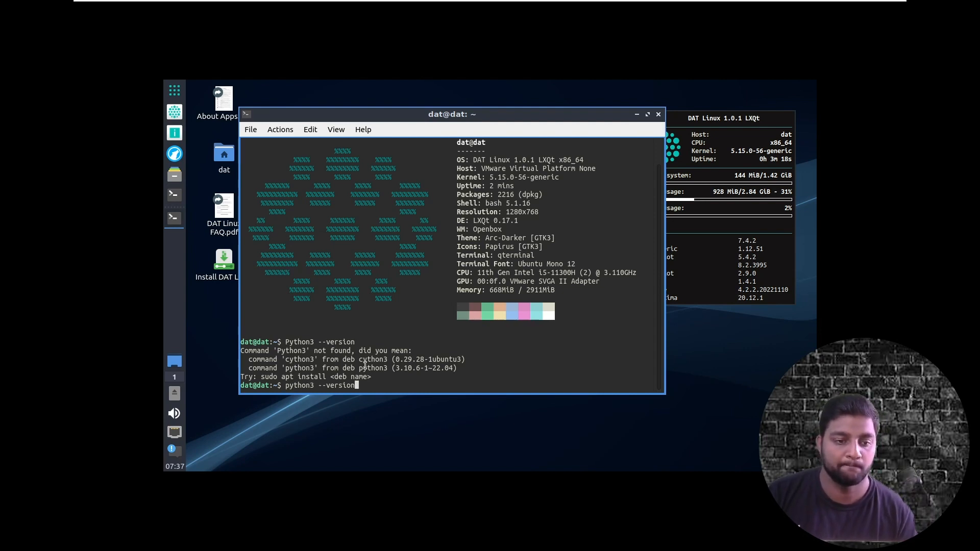
{"action": "key", "text": "Return"}
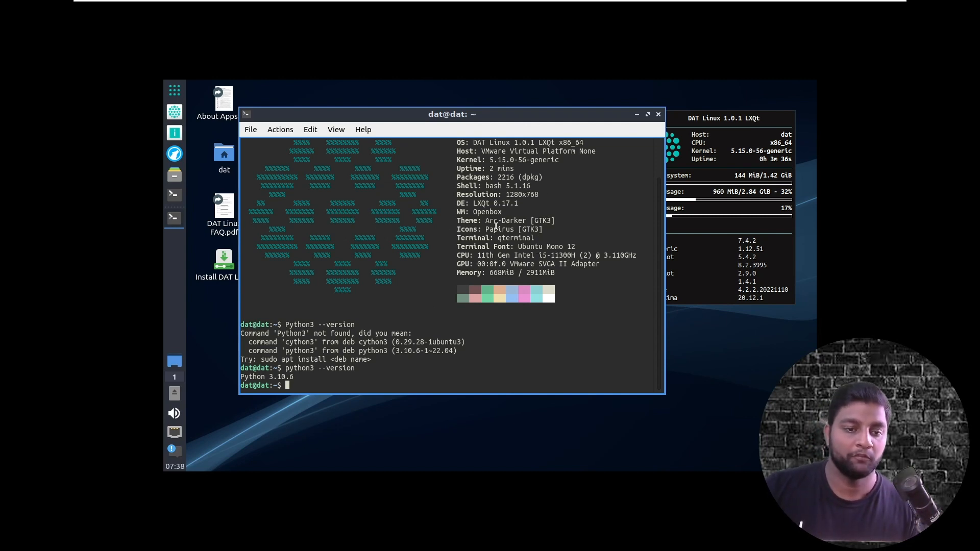
{"action": "left_click", "coordinate": [658, 114]}
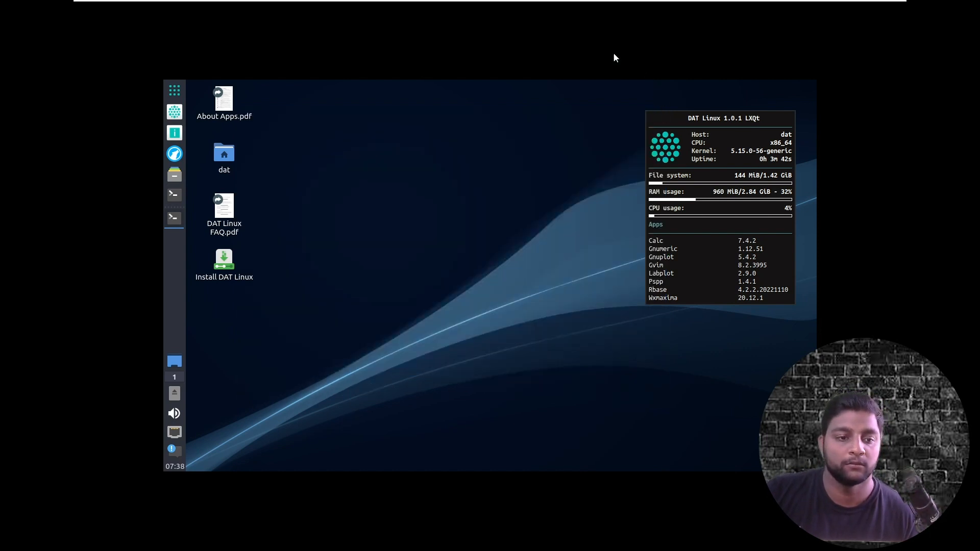
{"action": "right_click", "coordinate": [394, 195]}
{"action": "left_click", "coordinate": [442, 137]}
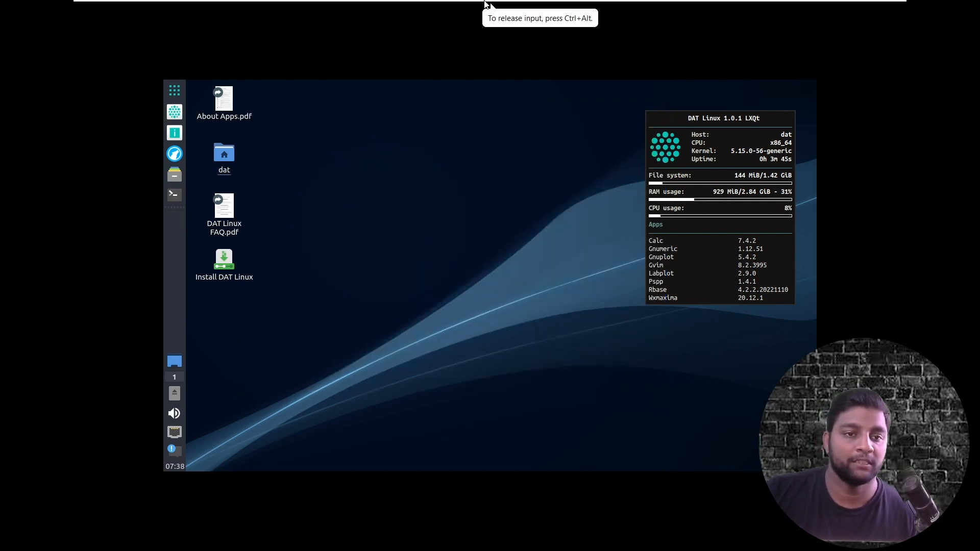
{"action": "mouse_move", "coordinate": [469, 2]}
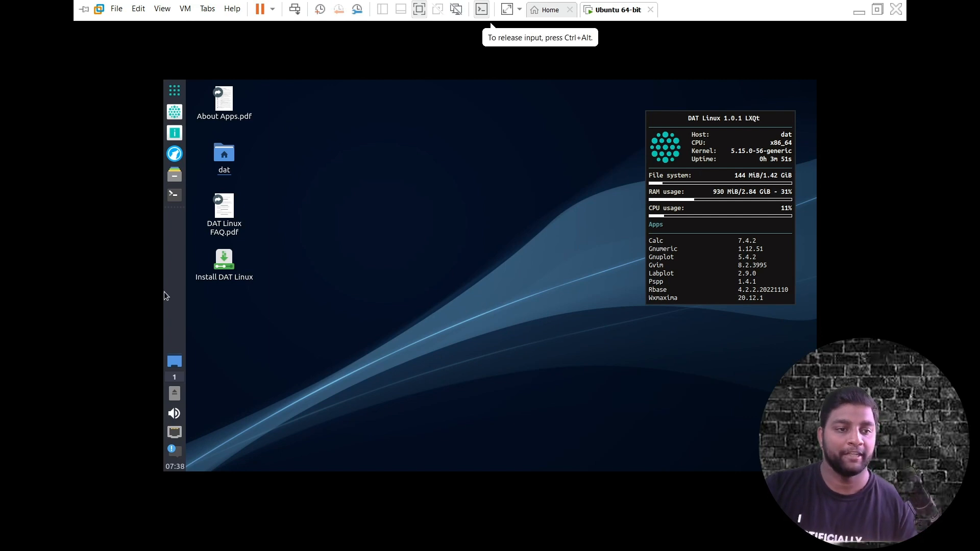
Step: Open the LibreWolf web browser to look at its new tab page, and close it again
{"action": "left_click", "coordinate": [176, 159]}
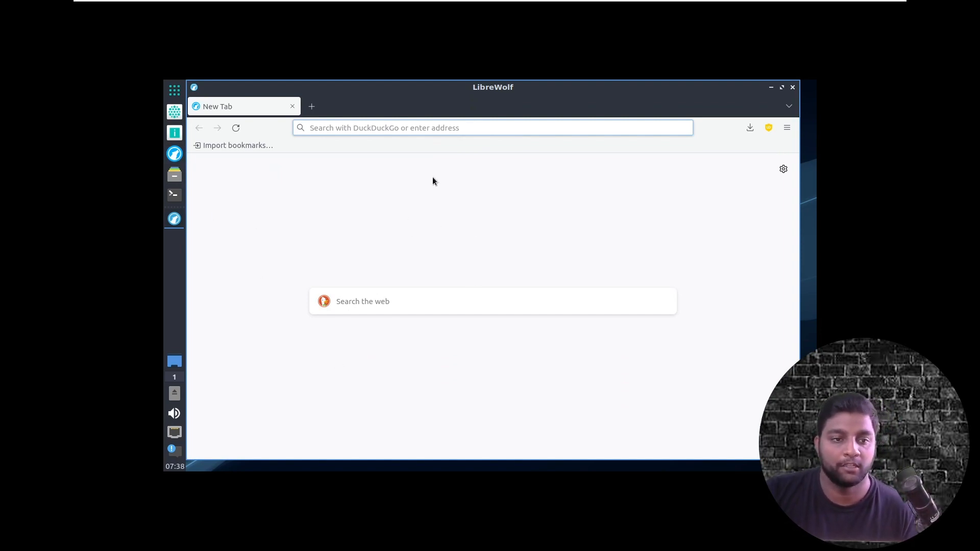
{"action": "left_click", "coordinate": [491, 4]}
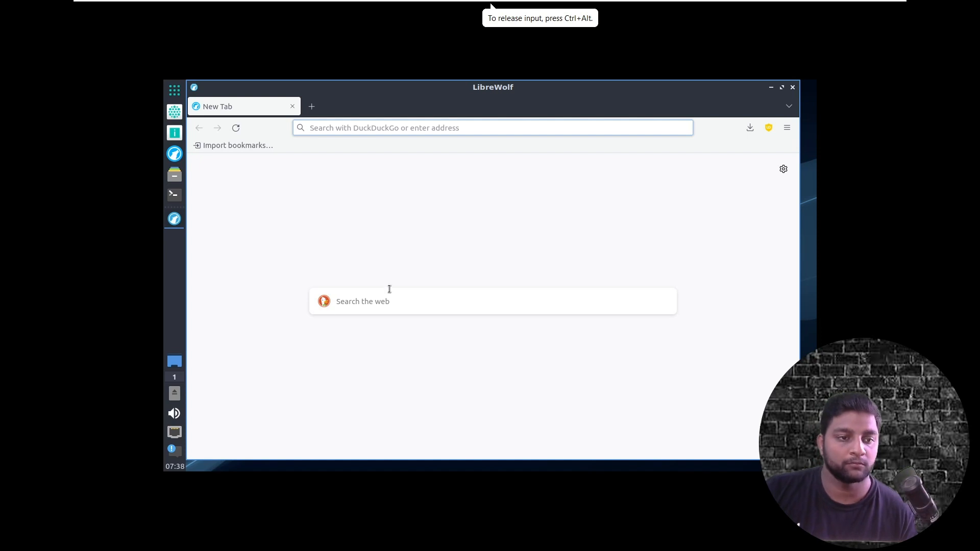
{"action": "left_click", "coordinate": [792, 88]}
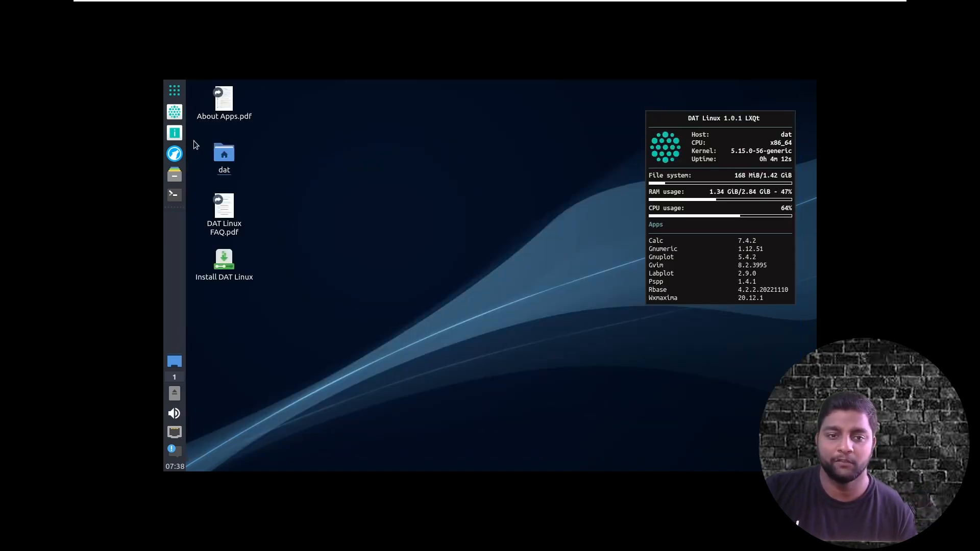
{"action": "left_click", "coordinate": [562, 127]}
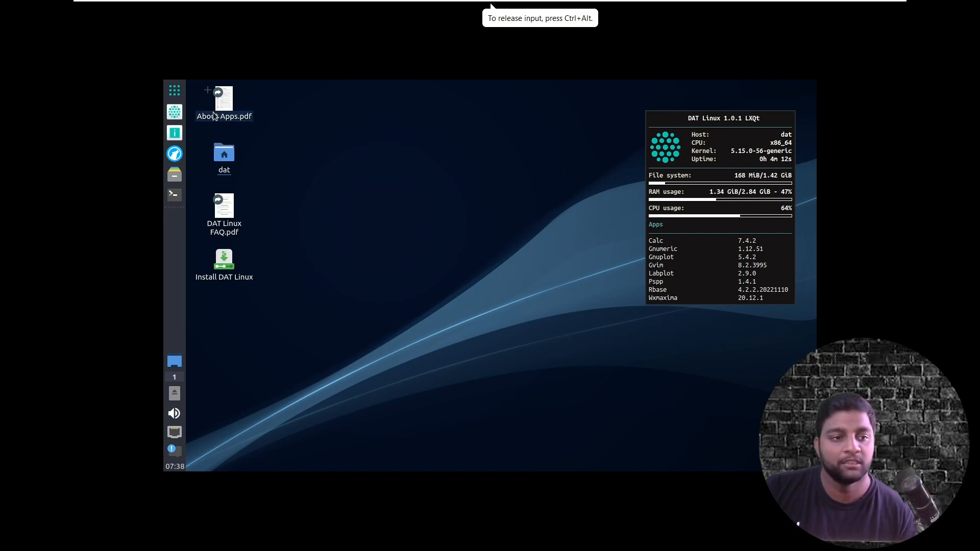
Step: Launch Jupyter Notebook from the DAT Linux Control Panel and agree to its required set-up
{"action": "left_click", "coordinate": [175, 118]}
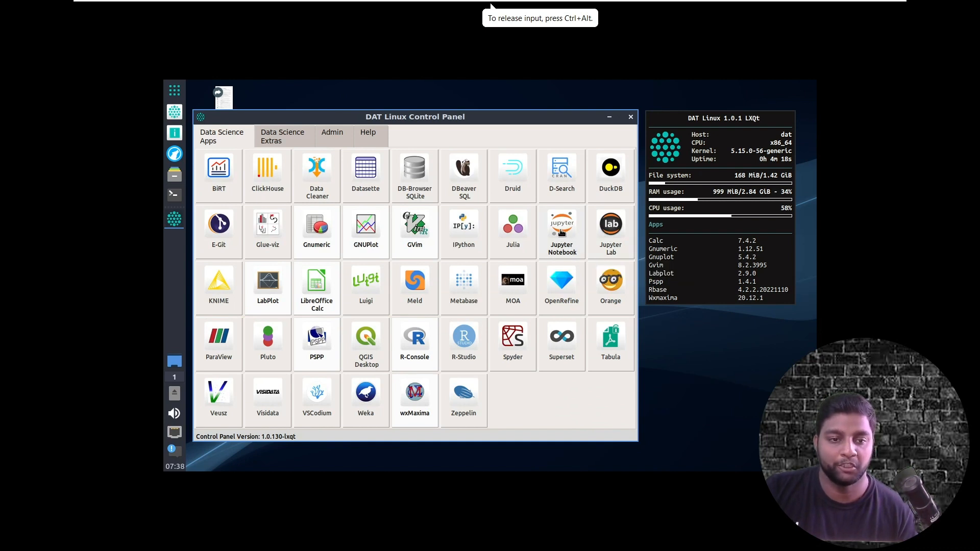
{"action": "left_click", "coordinate": [565, 235]}
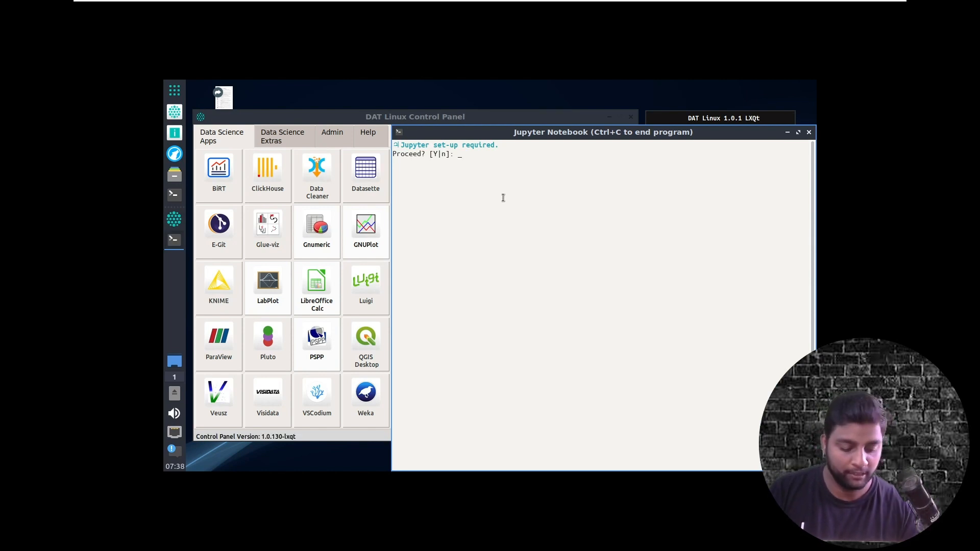
{"action": "type", "text": "y"}
{"action": "key", "text": "Return"}
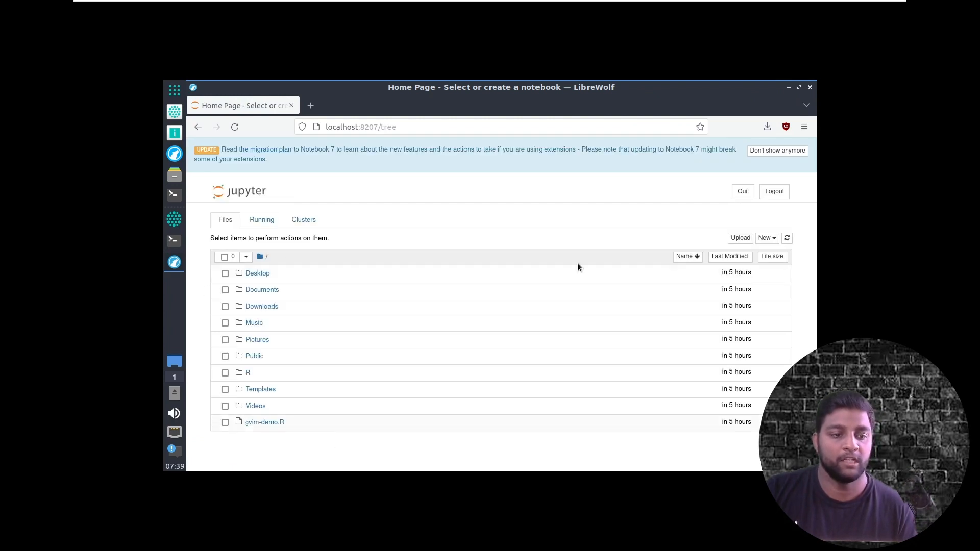
Step: Create a new Python 3 (ipykernel) notebook in Jupyter's home folder
{"action": "left_click", "coordinate": [766, 238]}
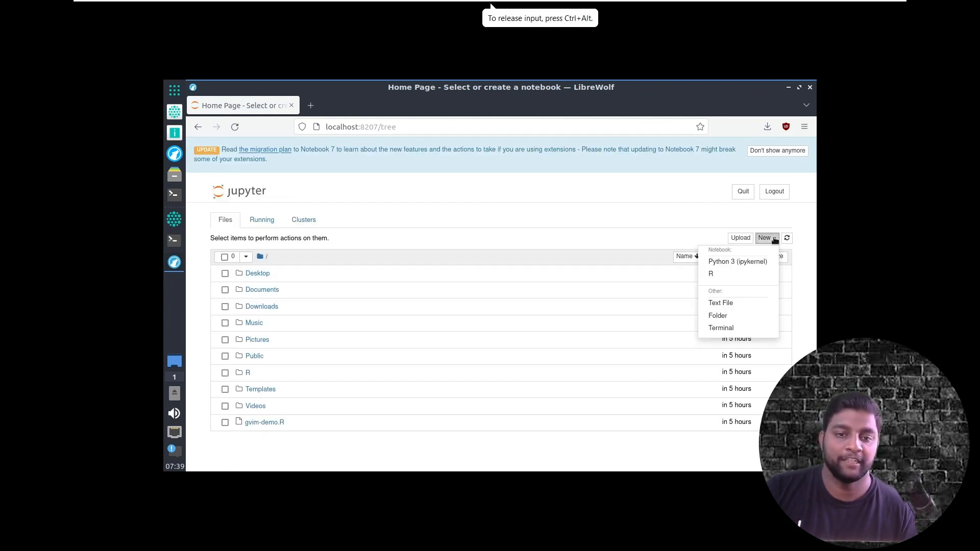
{"action": "left_click", "coordinate": [733, 263]}
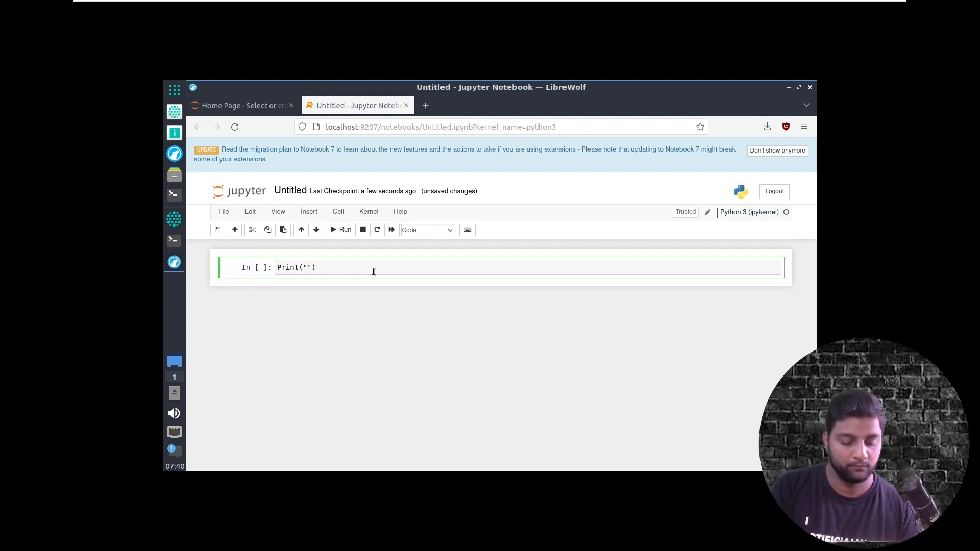
Step: Try to run Print("Hello Subscribers") in the notebook's first cell
{"action": "type", "text": "Hello"}
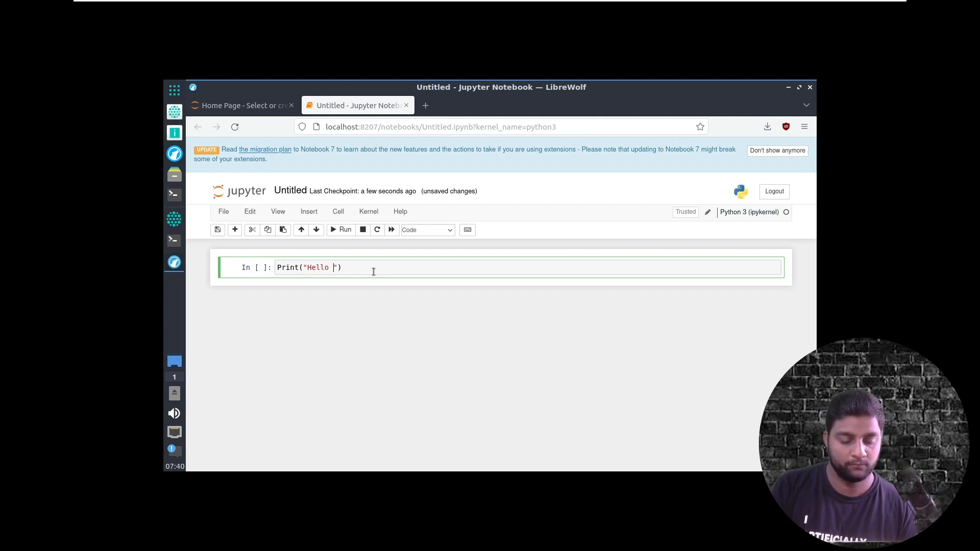
{"action": "type", "text": " Subs"}
{"action": "type", "text": "cribers"}
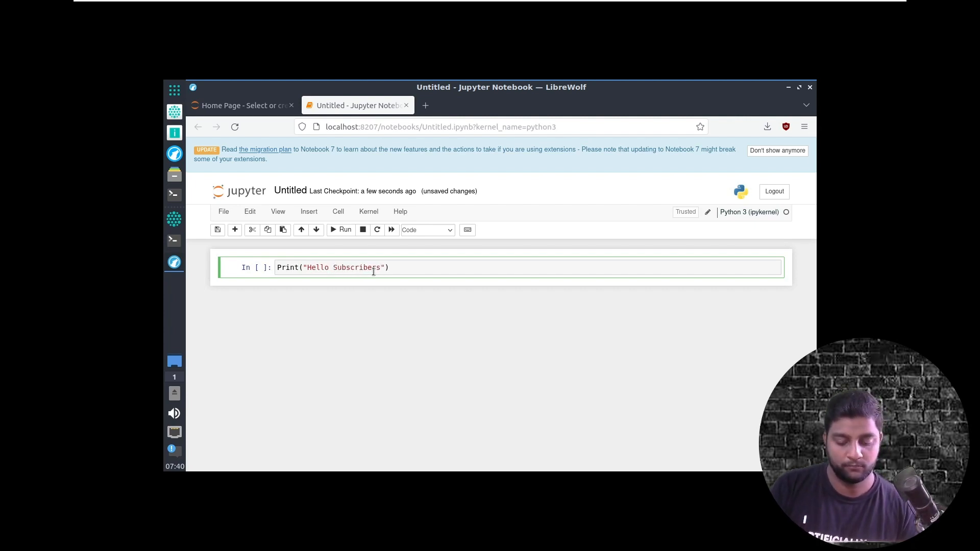
{"action": "key", "text": "Right"}
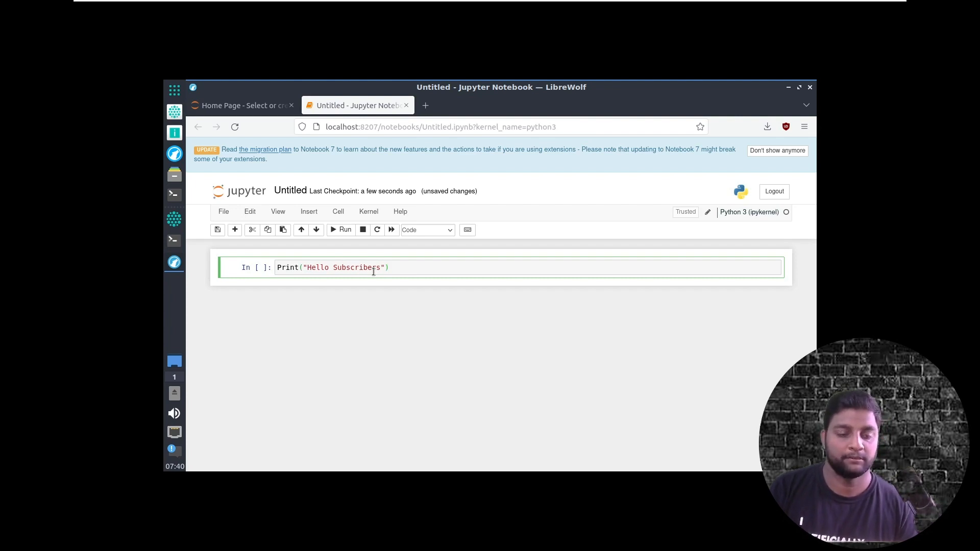
{"action": "key", "text": "shift+Return"}
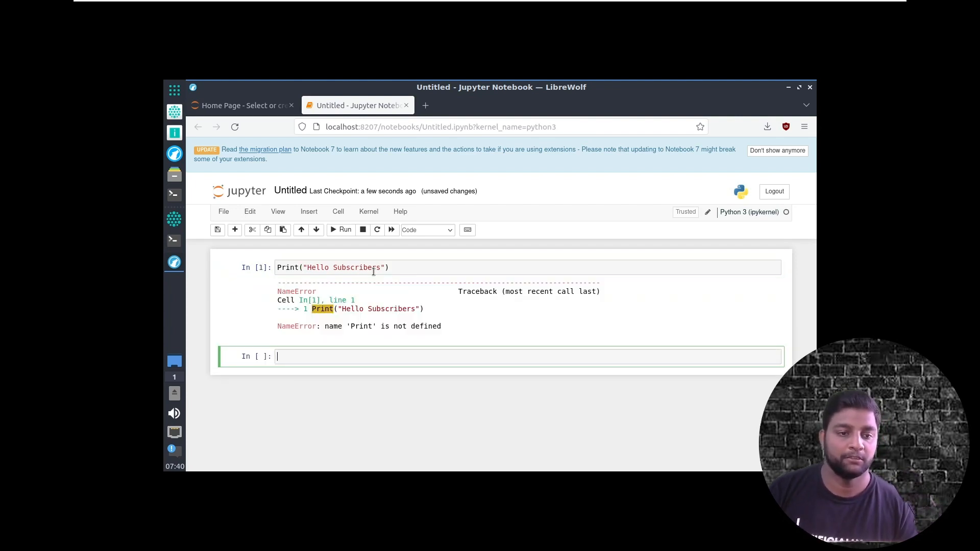
Step: Try to run the first cell with the Print call assigned to a variable, as a = Print("Hello Subscribers")
{"action": "left_click", "coordinate": [404, 266]}
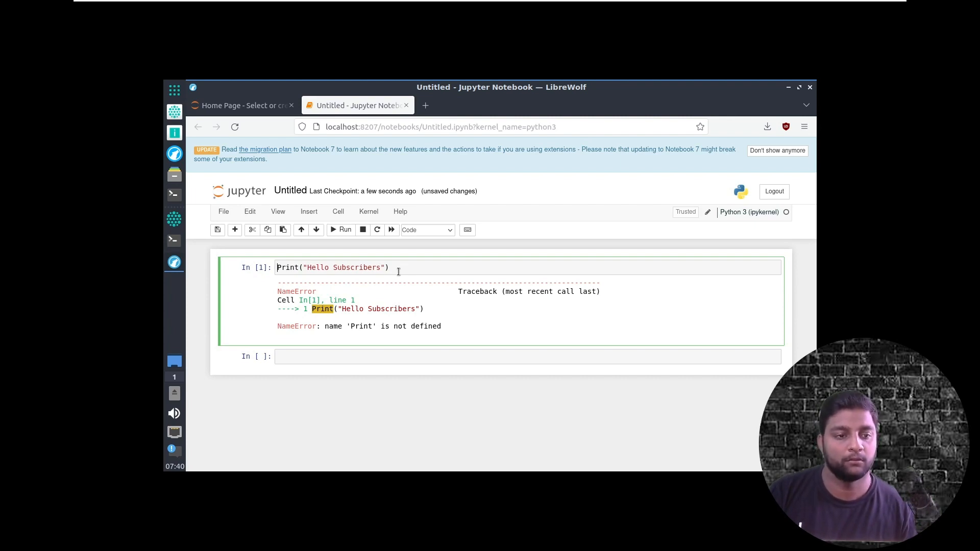
{"action": "key", "text": "Home"}
{"action": "type", "text": "a ="}
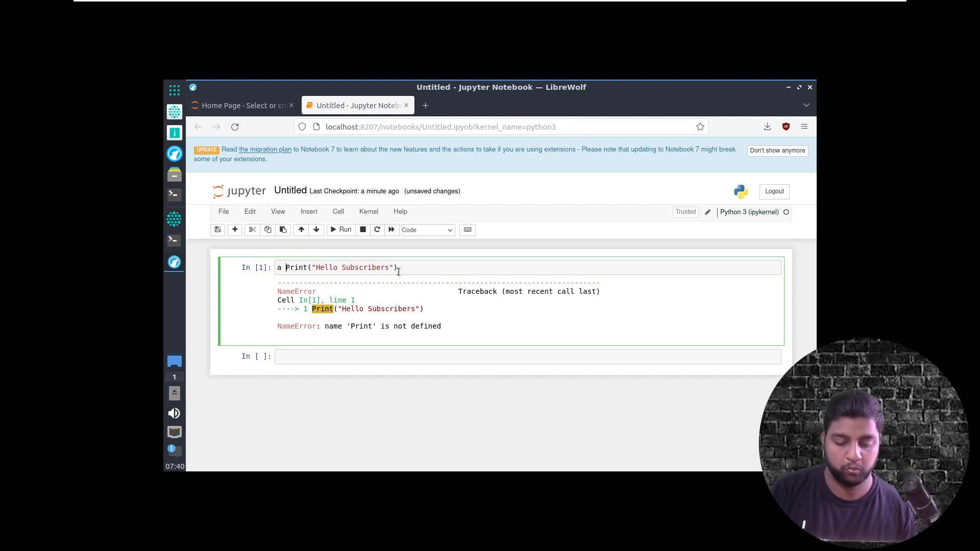
{"action": "key", "text": "shift+Return"}
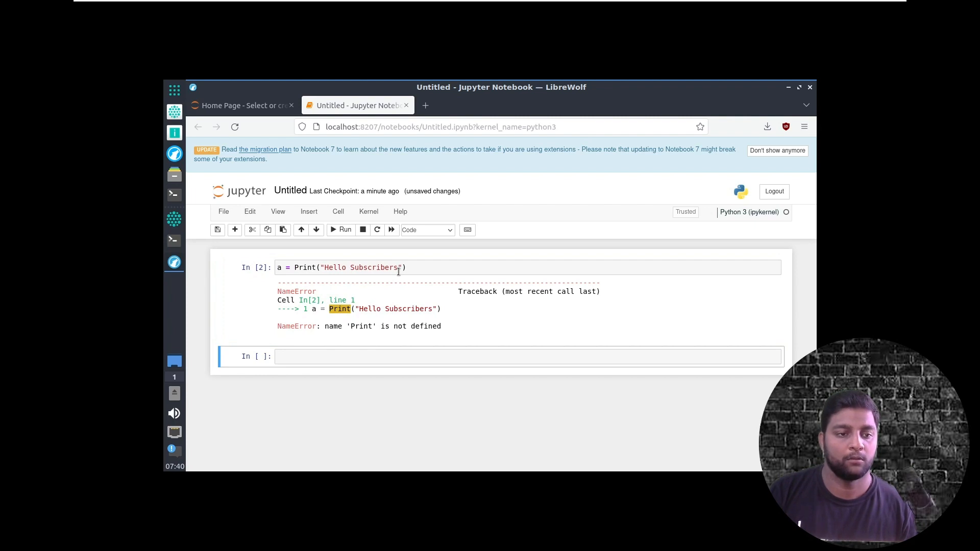
Step: Replace the first cell's code with a = 2 and b = 3 on separate lines, and run the cell
{"action": "left_click", "coordinate": [407, 267]}
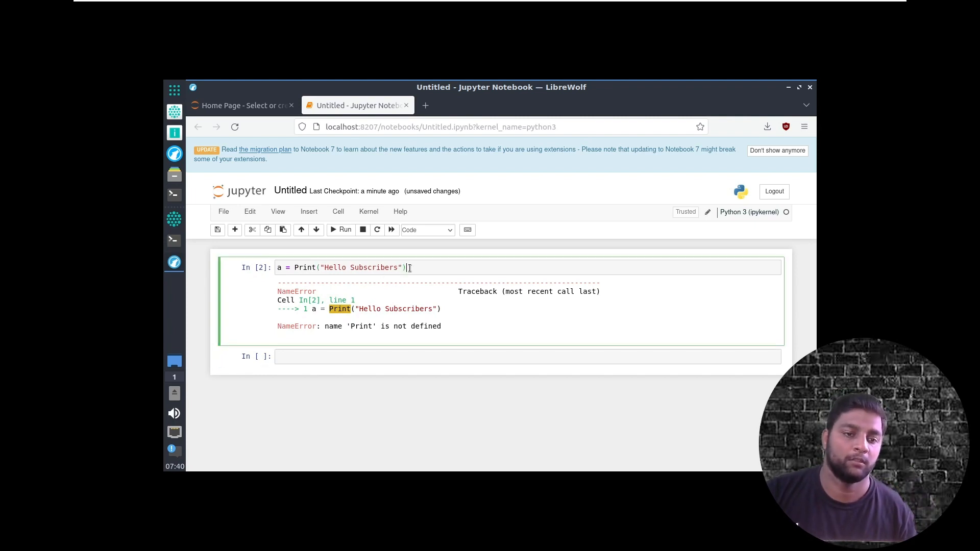
{"action": "key", "text": "BackSpace"}
{"action": "key", "text": "BackSpace"}
{"action": "key", "text": "BackSpace"}
{"action": "key", "text": "BackSpace"}
{"action": "key", "text": "BackSpace"}
{"action": "key", "text": "BackSpace"}
{"action": "key", "text": "BackSpace"}
{"action": "key", "text": "BackSpace"}
{"action": "key", "text": "BackSpace"}
{"action": "key", "text": "BackSpace"}
{"action": "key", "text": "BackSpace"}
{"action": "key", "text": "BackSpace"}
{"action": "key", "text": "BackSpace"}
{"action": "key", "text": "BackSpace"}
{"action": "key", "text": "BackSpace"}
{"action": "key", "text": "BackSpace"}
{"action": "key", "text": "BackSpace"}
{"action": "key", "text": "BackSpace"}
{"action": "key", "text": "BackSpace"}
{"action": "key", "text": "BackSpace"}
{"action": "key", "text": "BackSpace"}
{"action": "key", "text": "BackSpace"}
{"action": "key", "text": "BackSpace"}
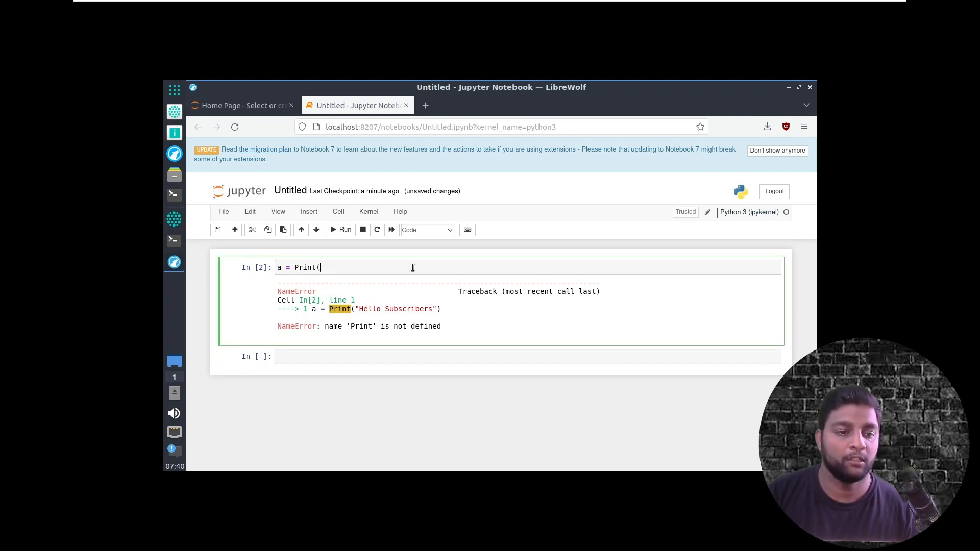
{"action": "type", "text": "a = 2"}
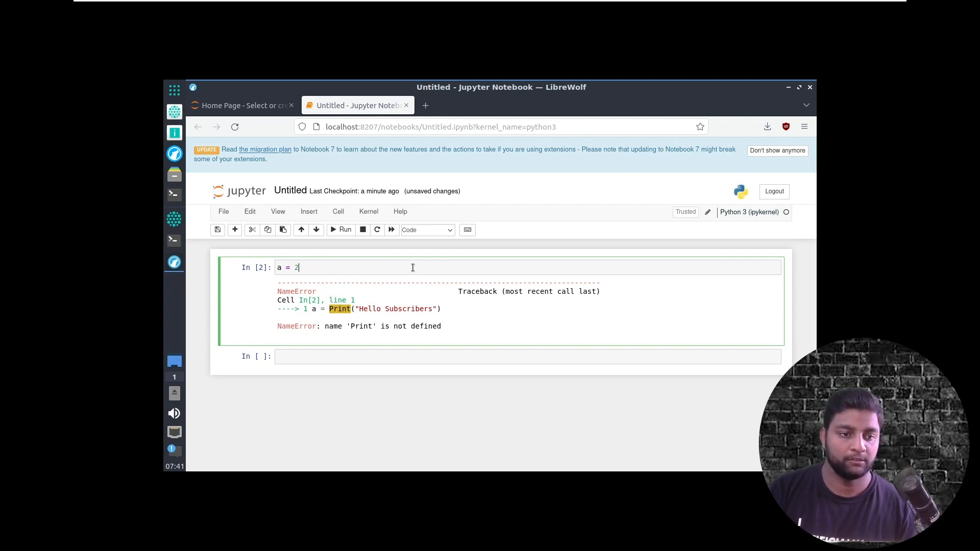
{"action": "key", "text": "Return"}
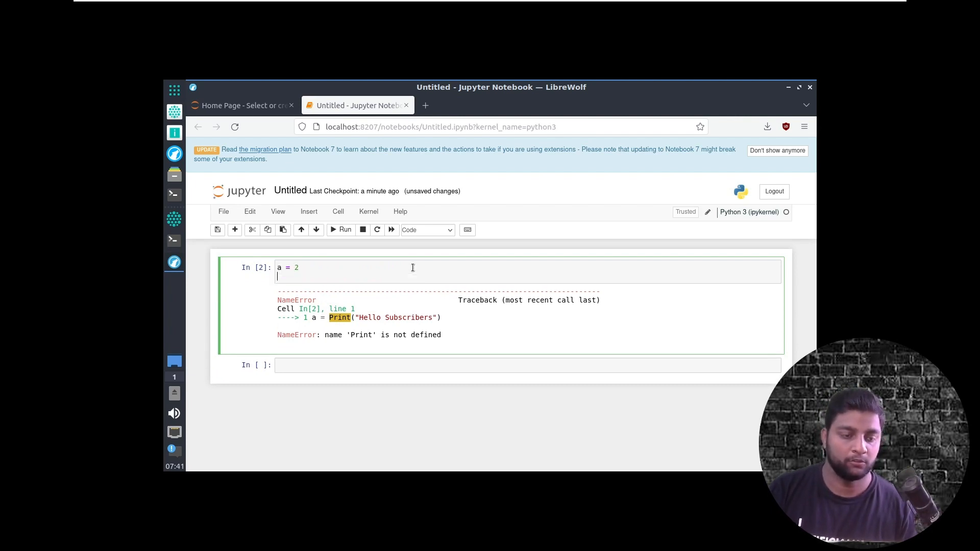
{"action": "type", "text": "b = 3"}
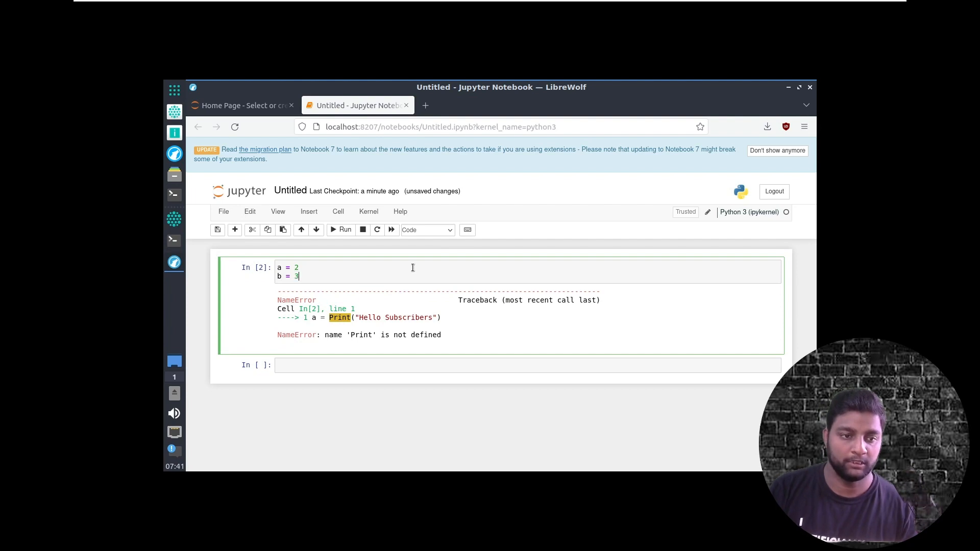
{"action": "key", "text": "shift+Return"}
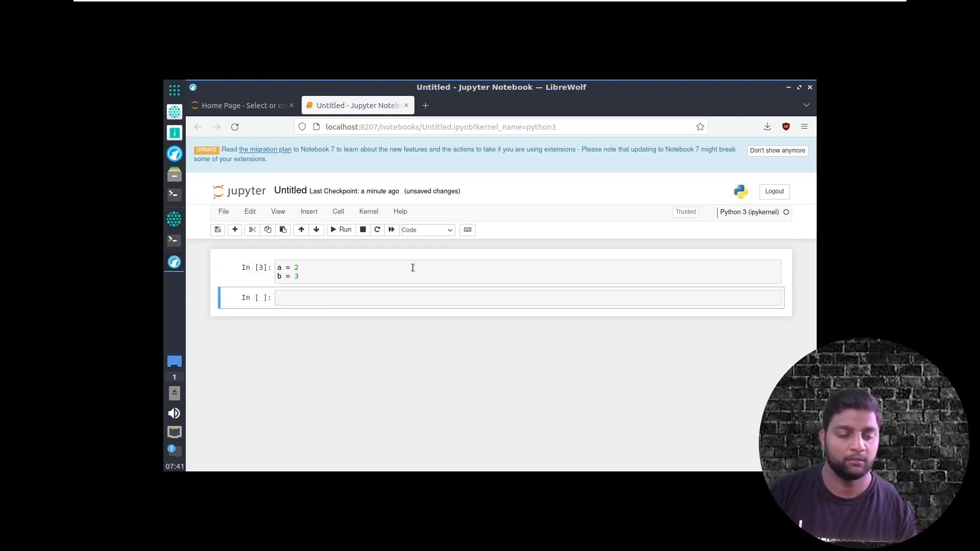
Step: Enter print(a+b) in the empty cell below the variable assignments and run it
{"action": "left_click", "coordinate": [304, 296]}
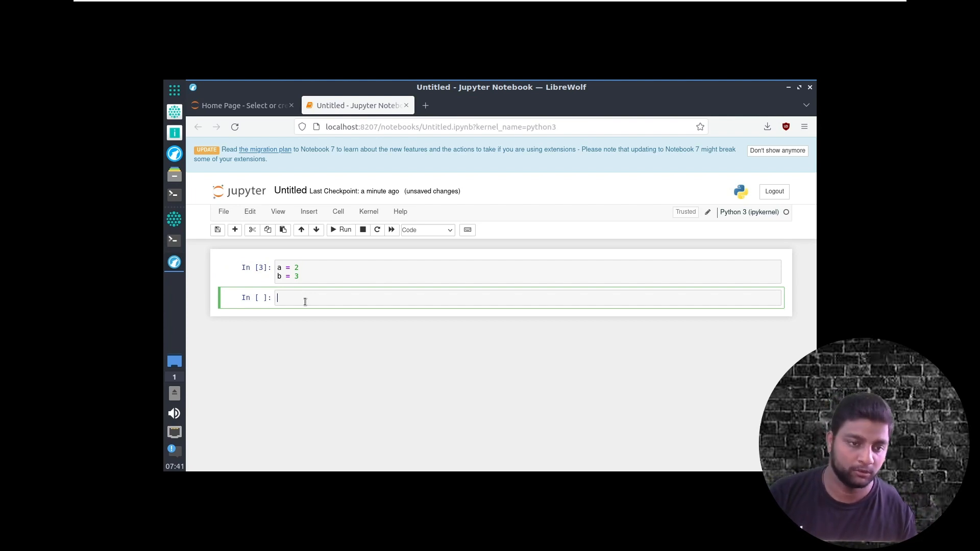
{"action": "type", "text": "prine"}
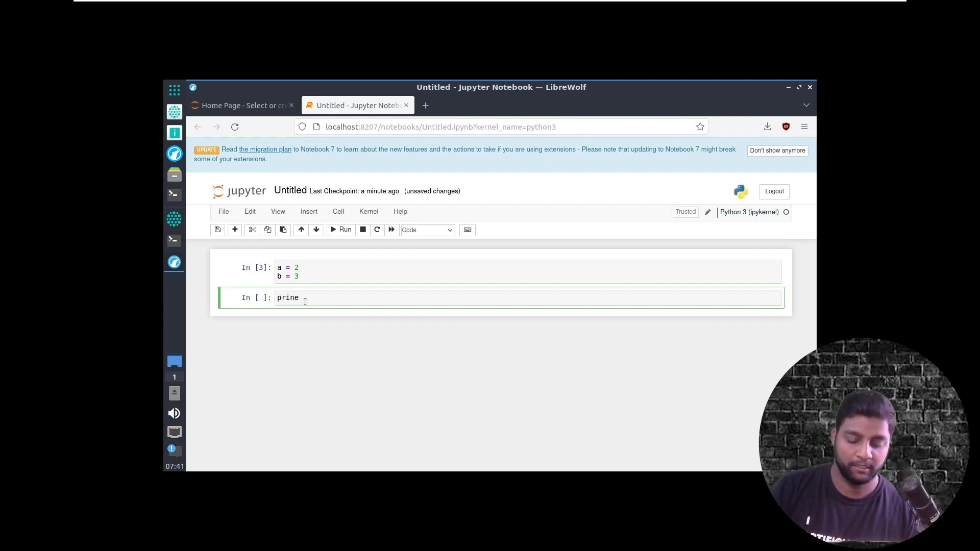
{"action": "key", "text": "BackSpace"}
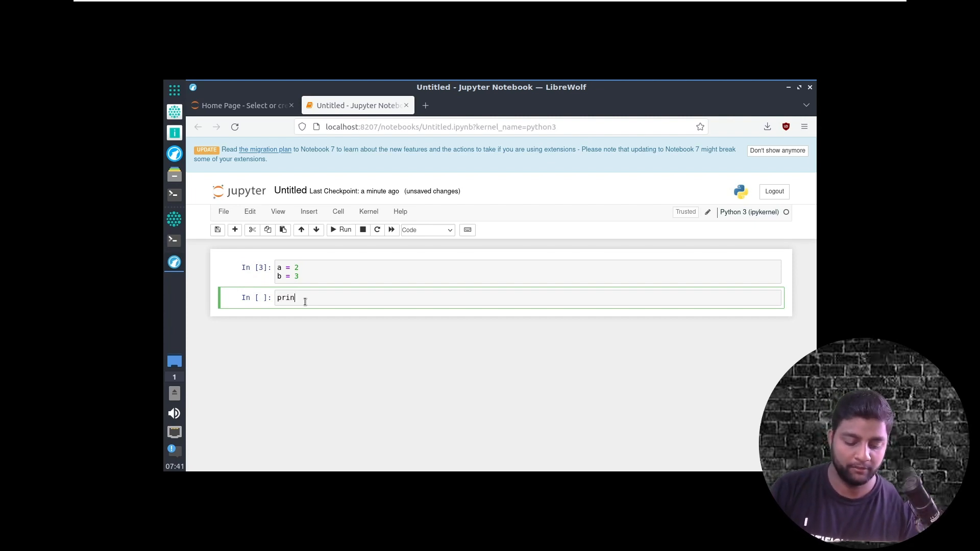
{"action": "type", "text": "t("}
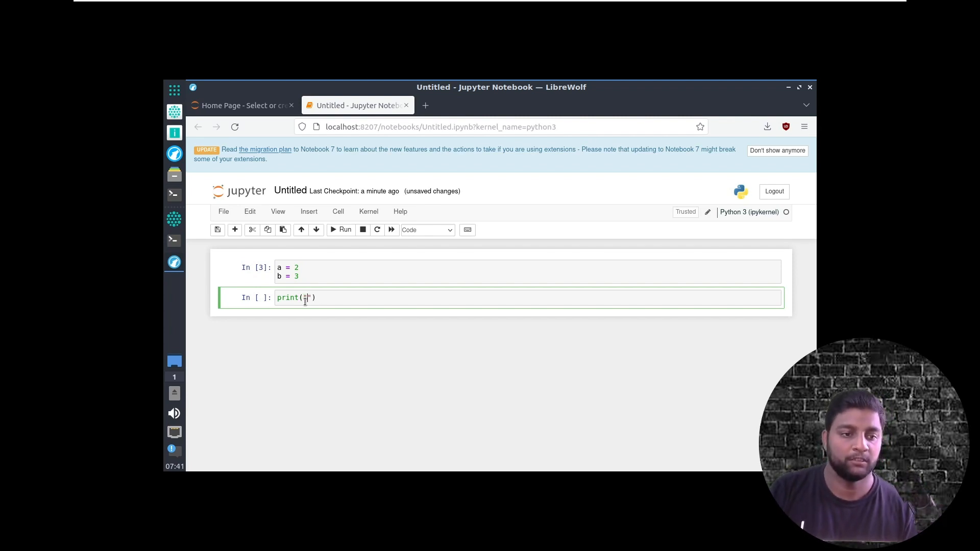
{"action": "type", "text": "a+"}
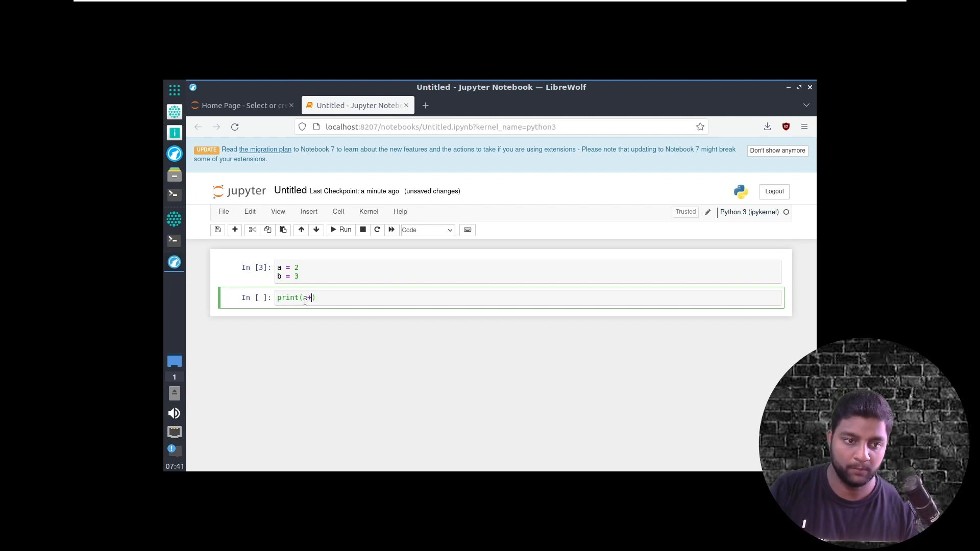
{"action": "type", "text": "b"}
{"action": "key", "text": "shift+Return"}
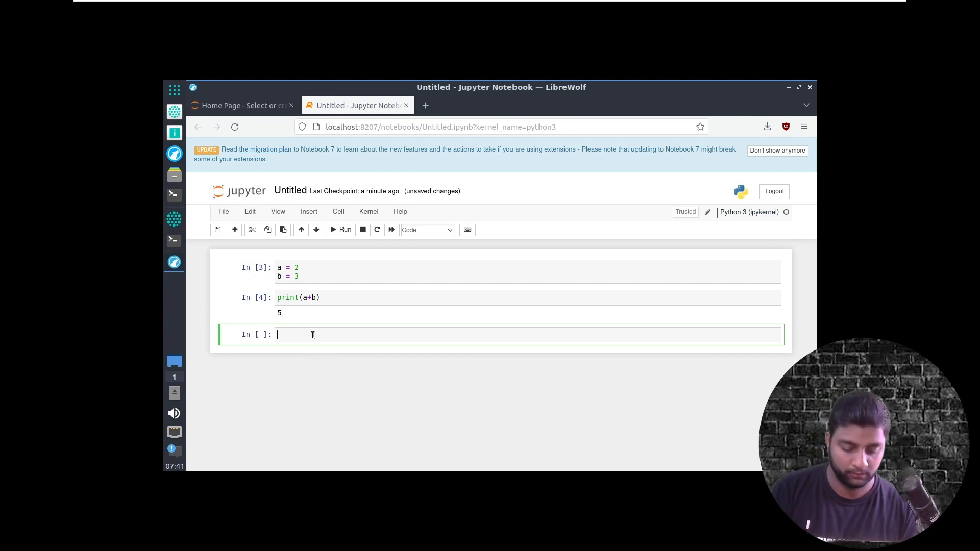
Step: Enter print("hello subscribers") in the next empty cell, run it and add a new cell below
{"action": "type", "text": "print"}
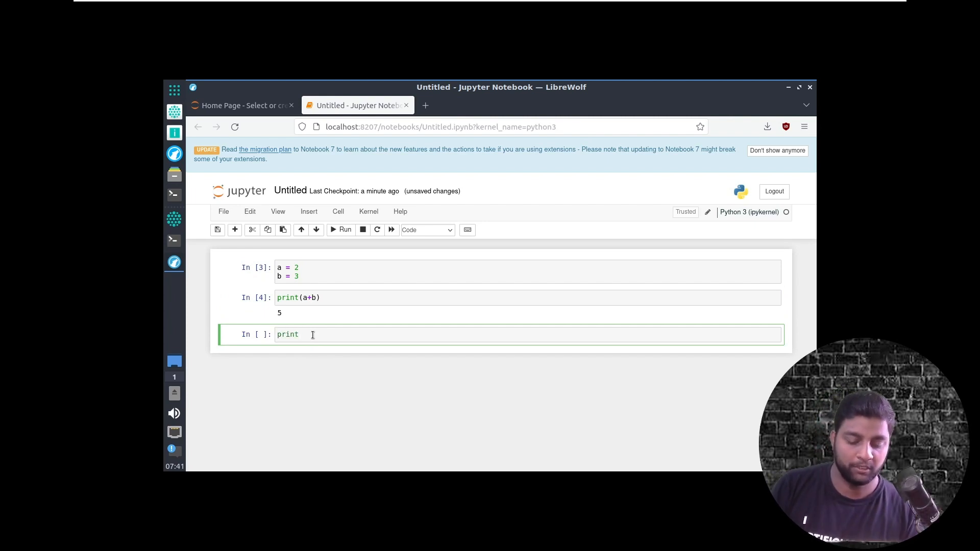
{"action": "type", "text": "("}
{"action": "type", "text": "\"hell"}
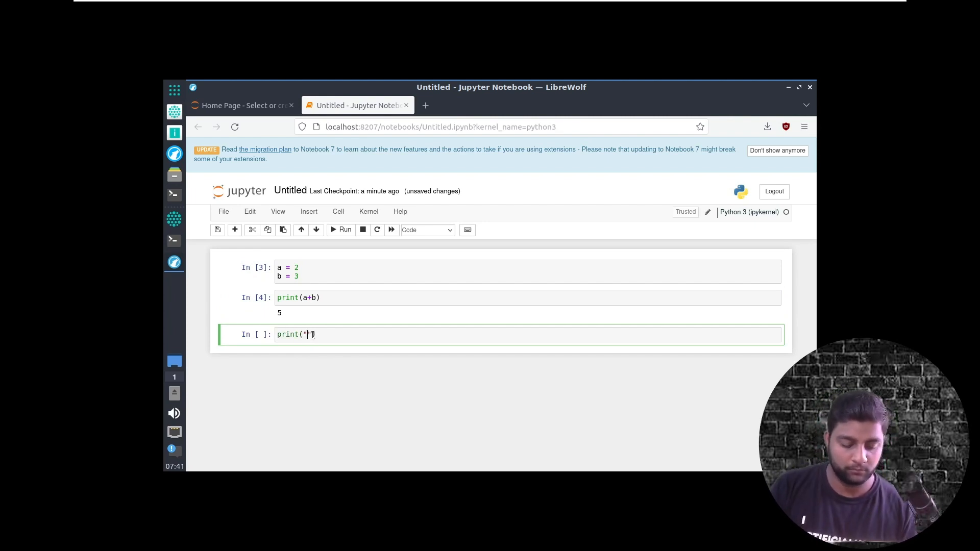
{"action": "type", "text": "o "}
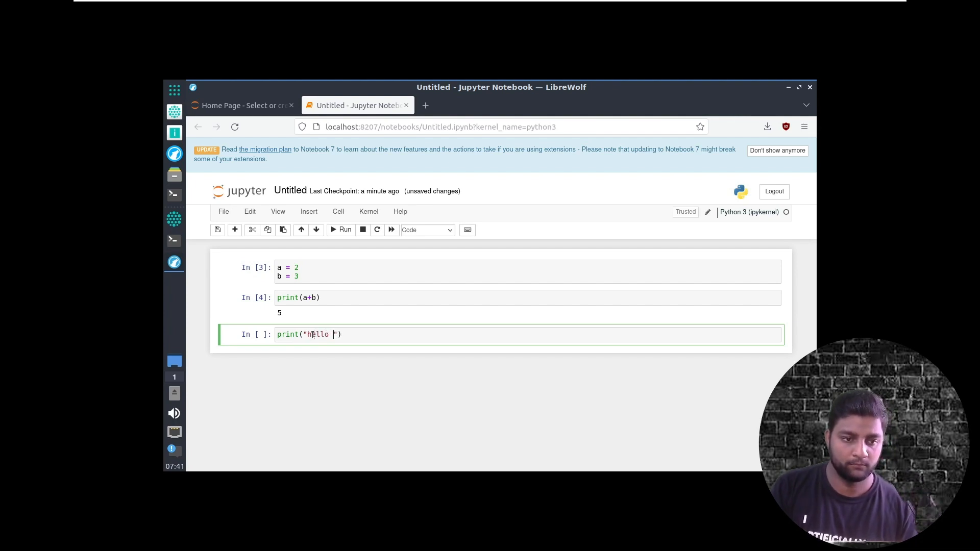
{"action": "type", "text": "su"}
{"action": "type", "text": "bscriber"}
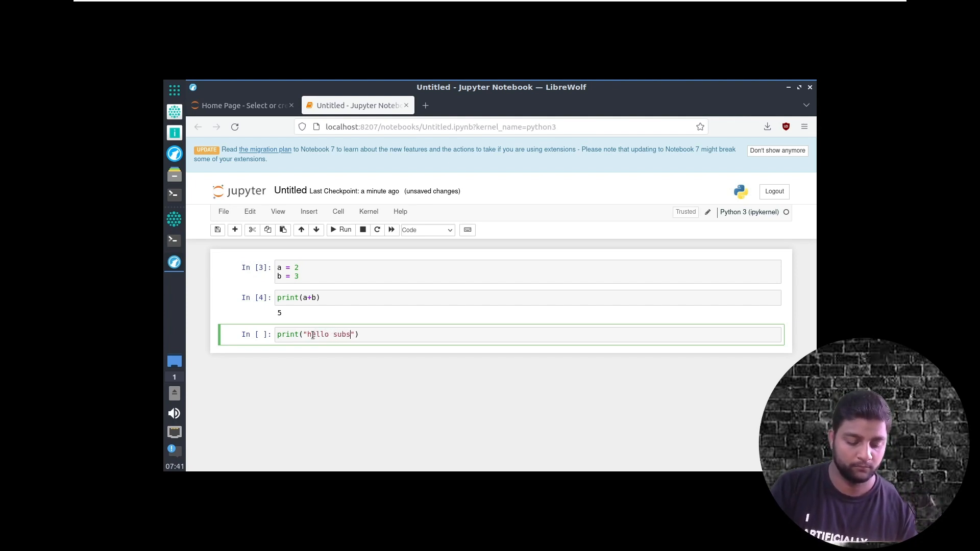
{"action": "type", "text": "s"}
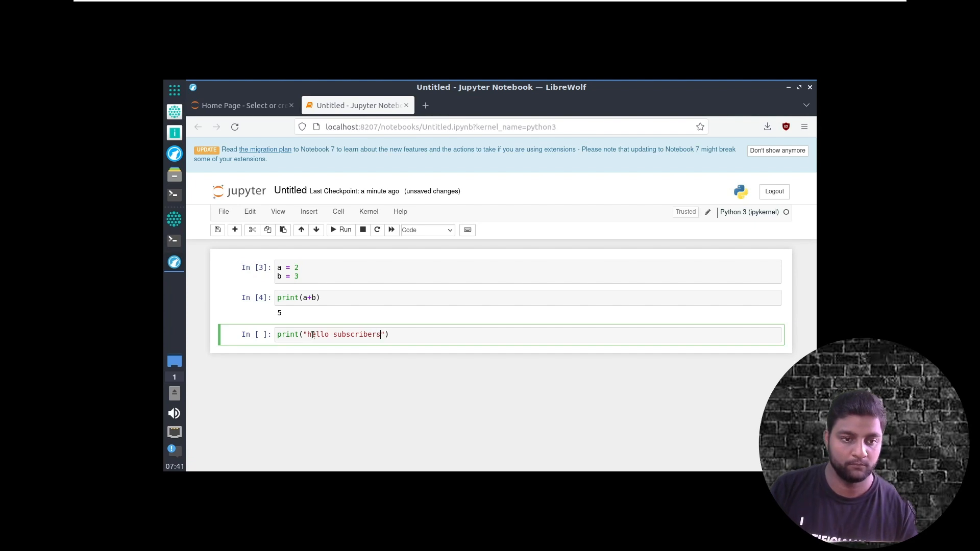
{"action": "key", "text": "alt+Return"}
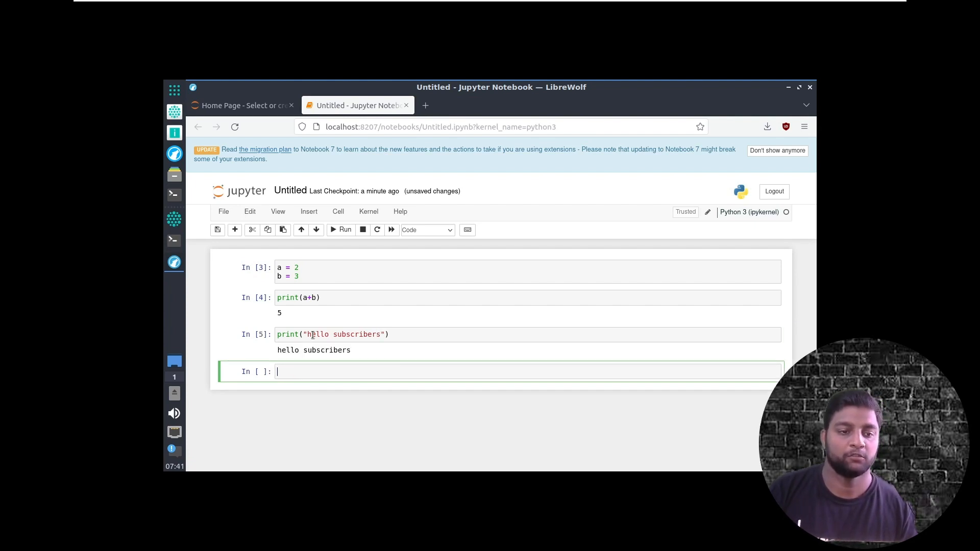